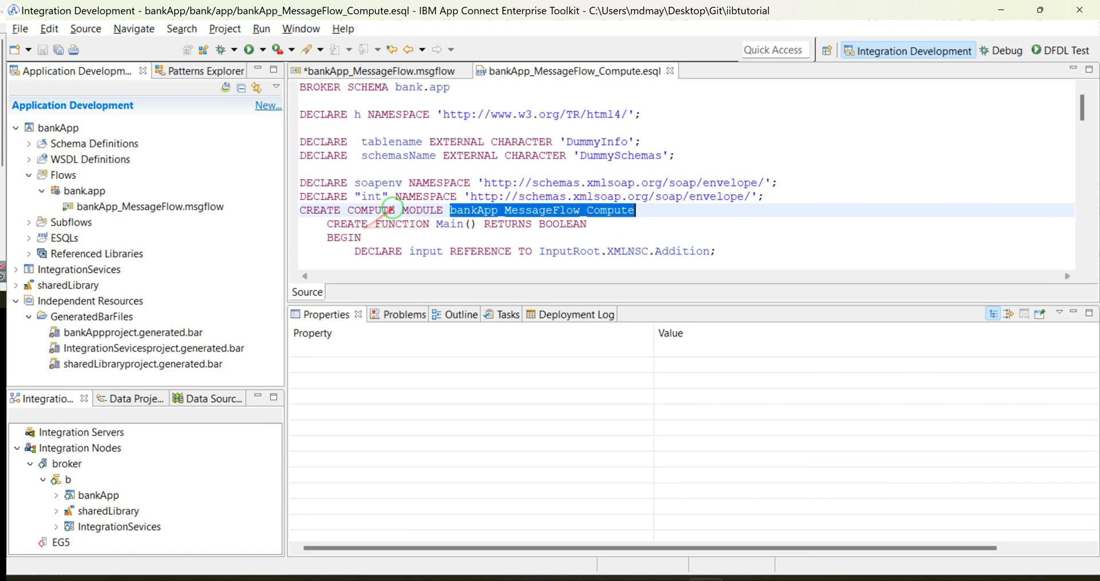
# Step: Examine each part of the external tablename declaration in the Compute ESQL, from the DECLARE keyword to the 'DummyInfo' value
pyautogui.scroll(1, 418, 189)
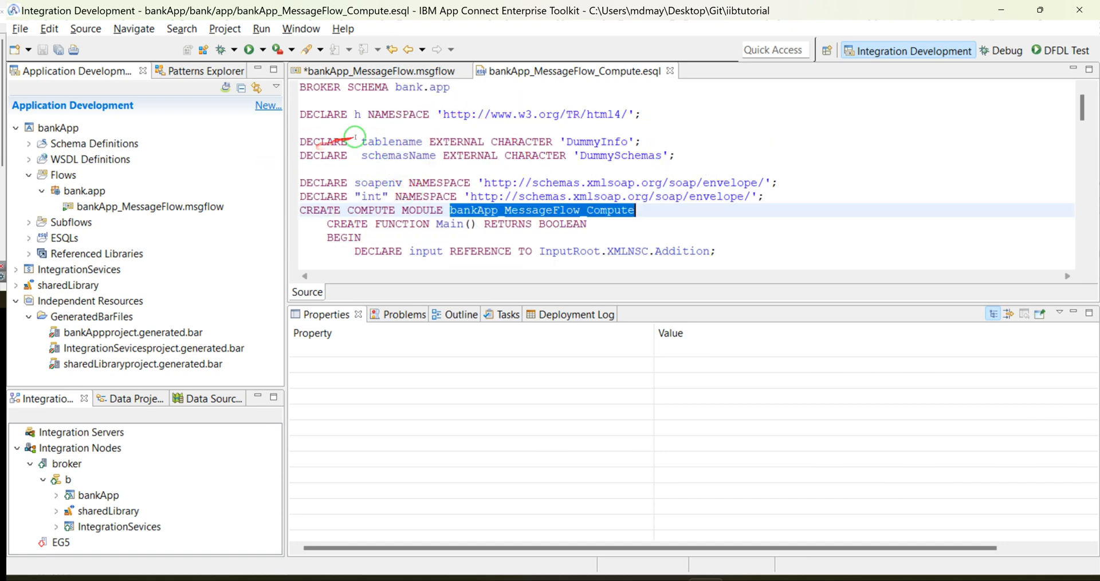
pyautogui.doubleClick(456, 142)
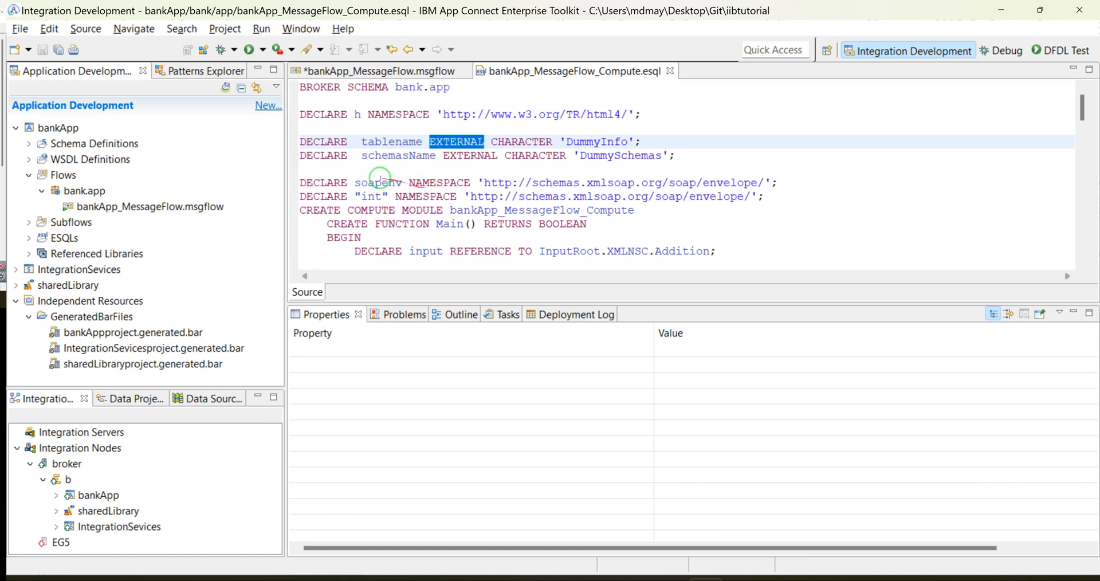
pyautogui.click(594, 141)
pyautogui.doubleClick(594, 142)
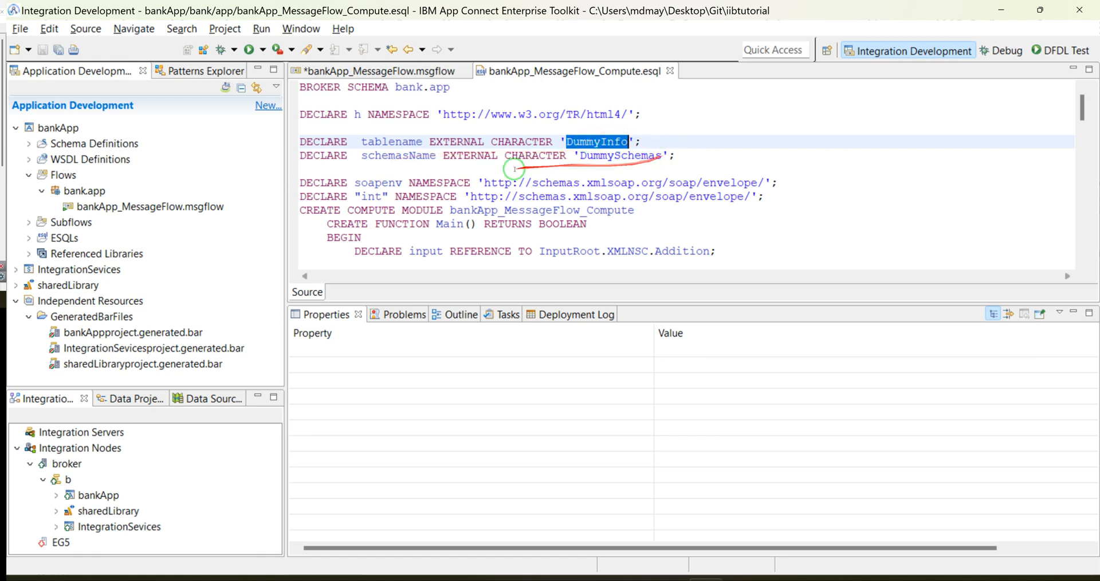
pyautogui.doubleClick(319, 142)
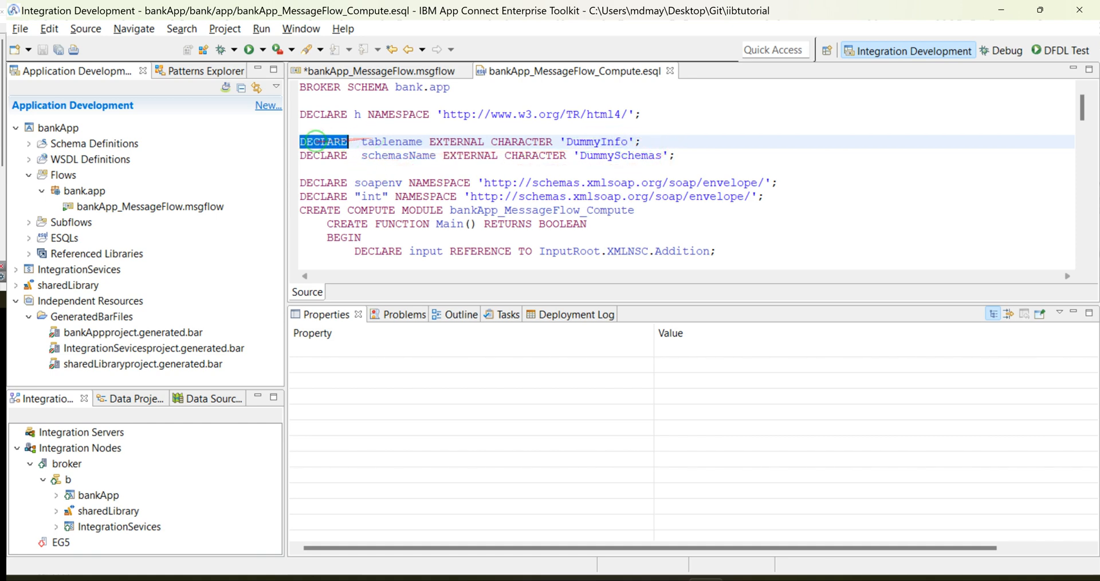
pyautogui.doubleClick(397, 141)
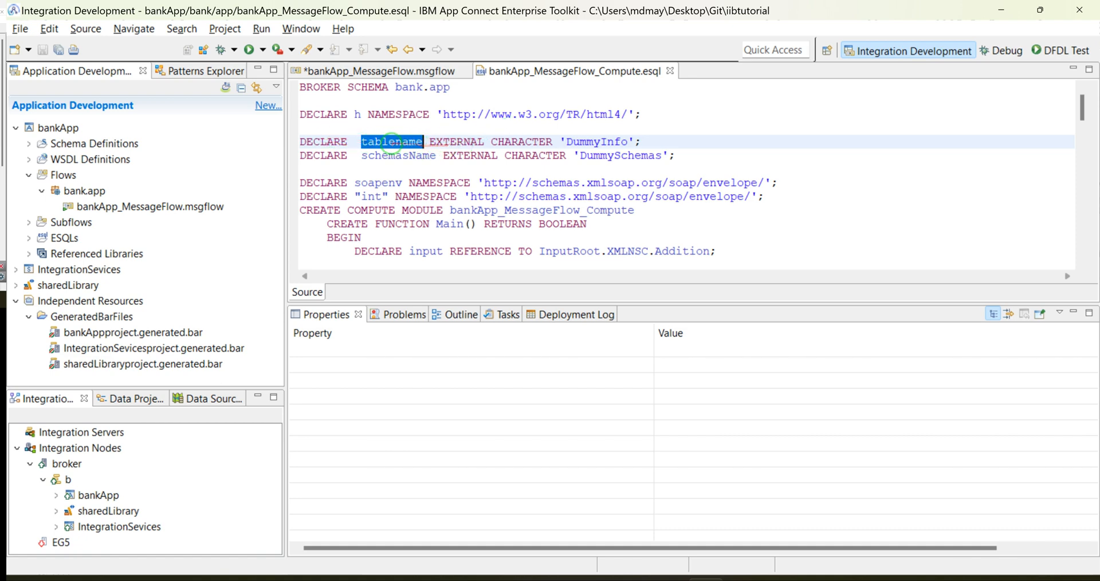
pyautogui.doubleClick(447, 144)
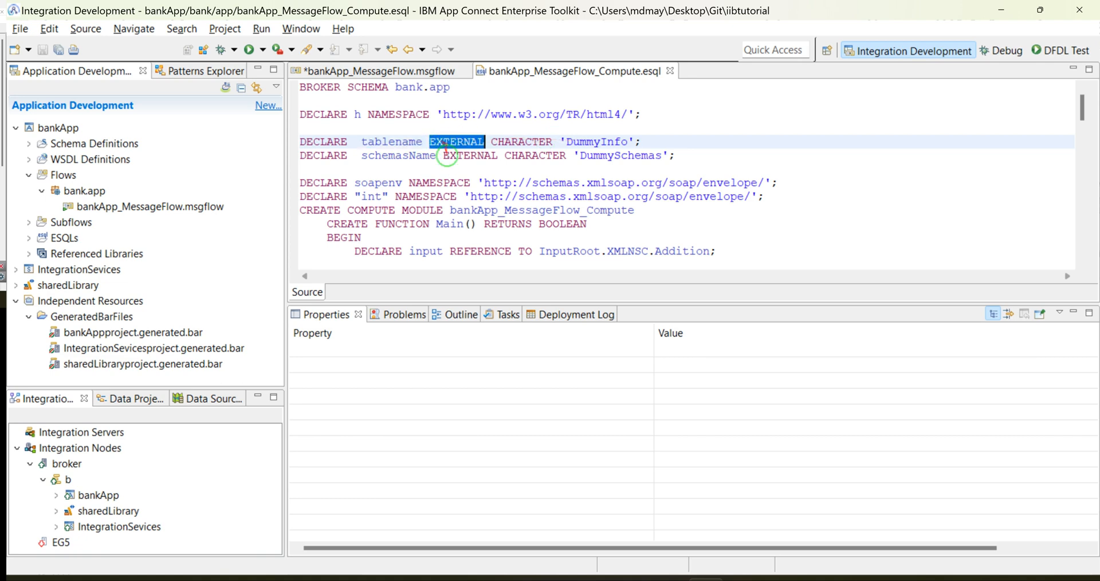
pyautogui.doubleClick(522, 141)
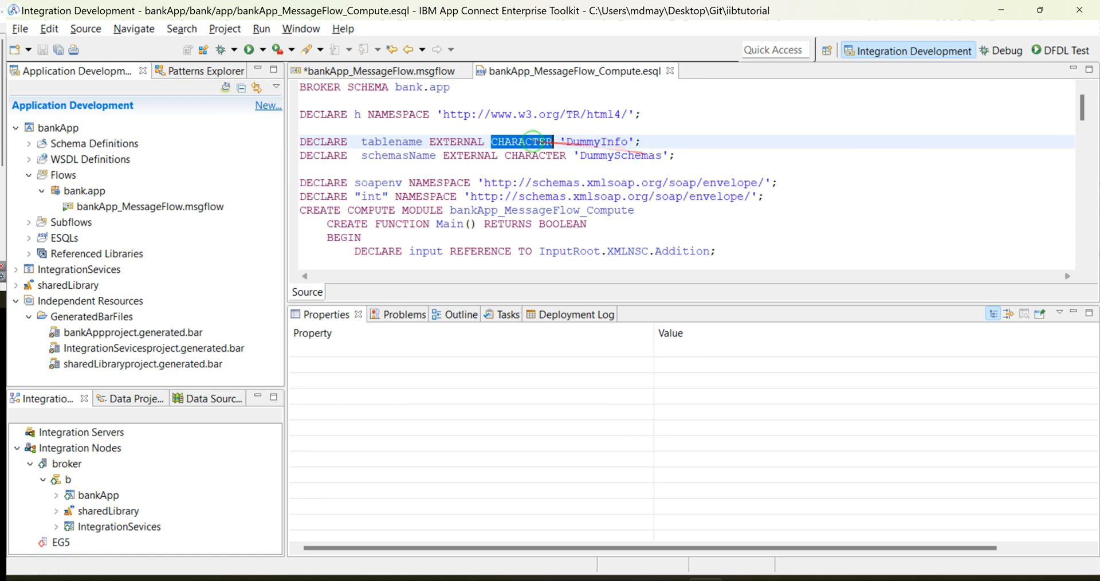
pyautogui.doubleClick(398, 142)
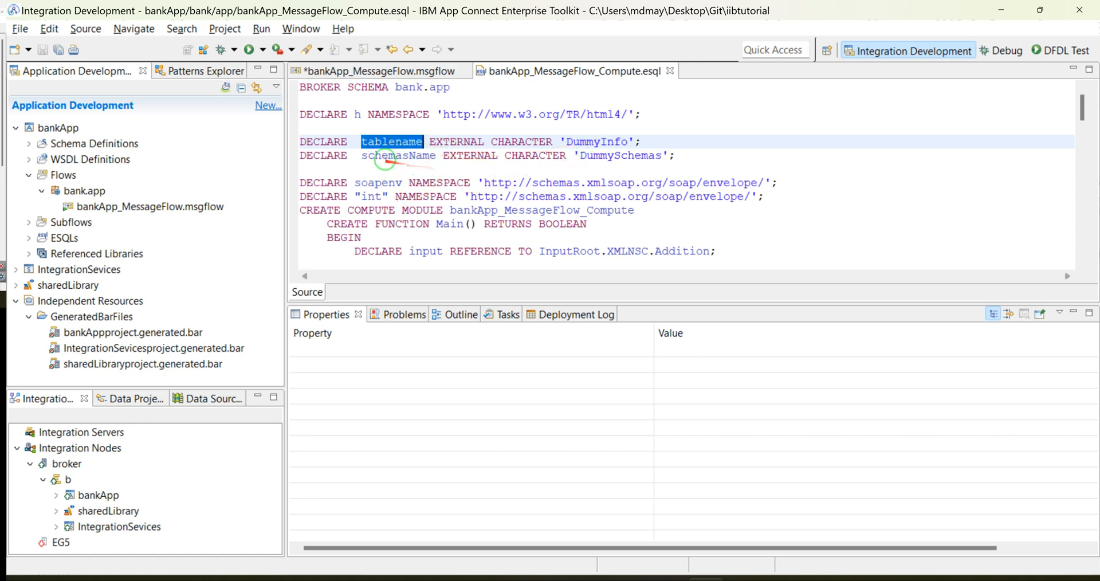
pyautogui.doubleClick(609, 142)
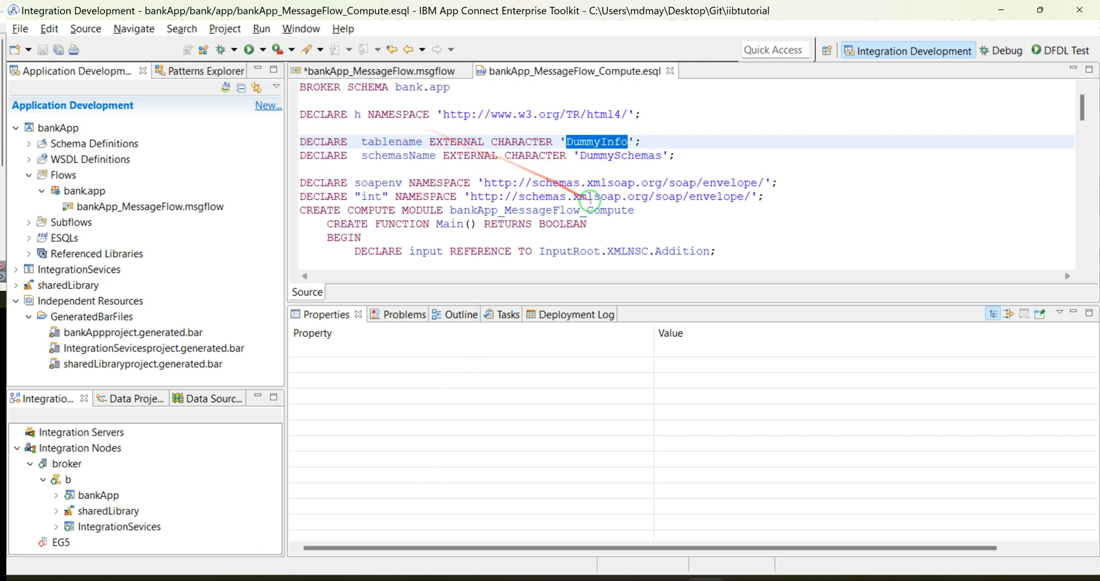
pyautogui.click(658, 143)
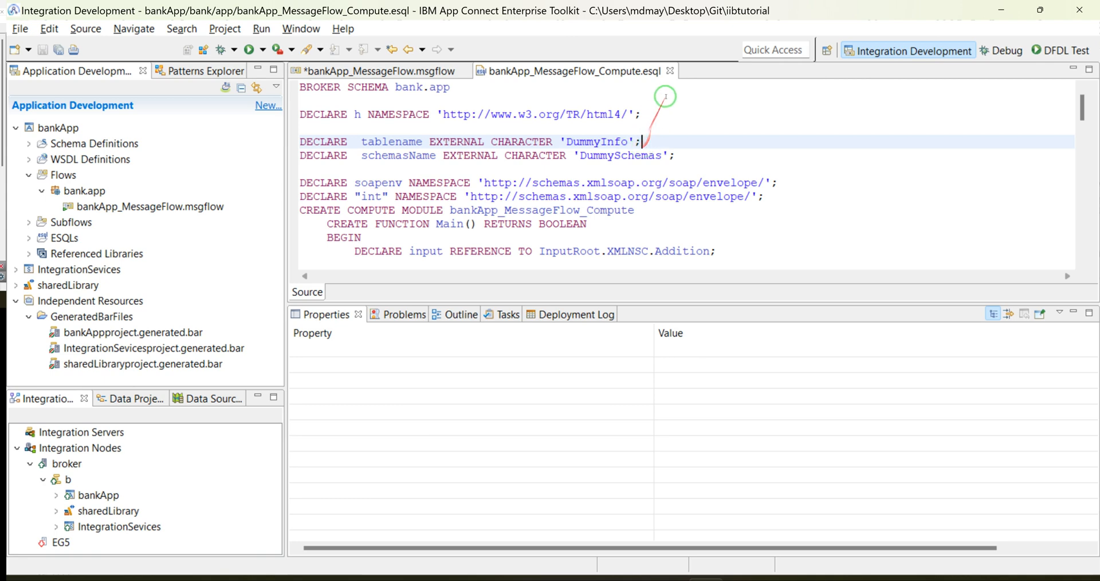
# Step: Close the Compute ESQL file and reopen it from the Compute node to review its module code
pyautogui.click(670, 71)
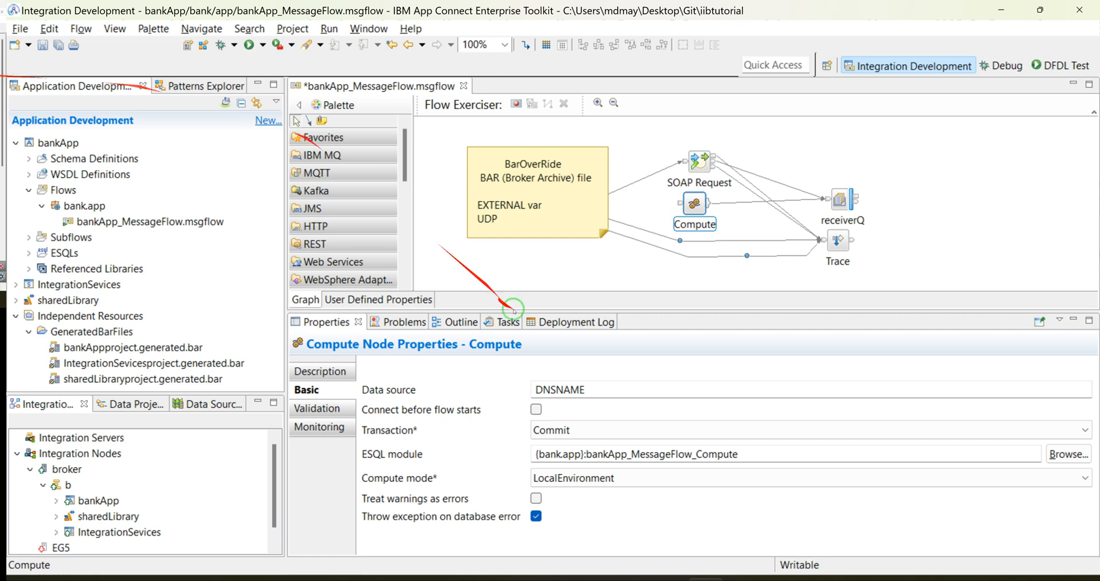
pyautogui.doubleClick(694, 203)
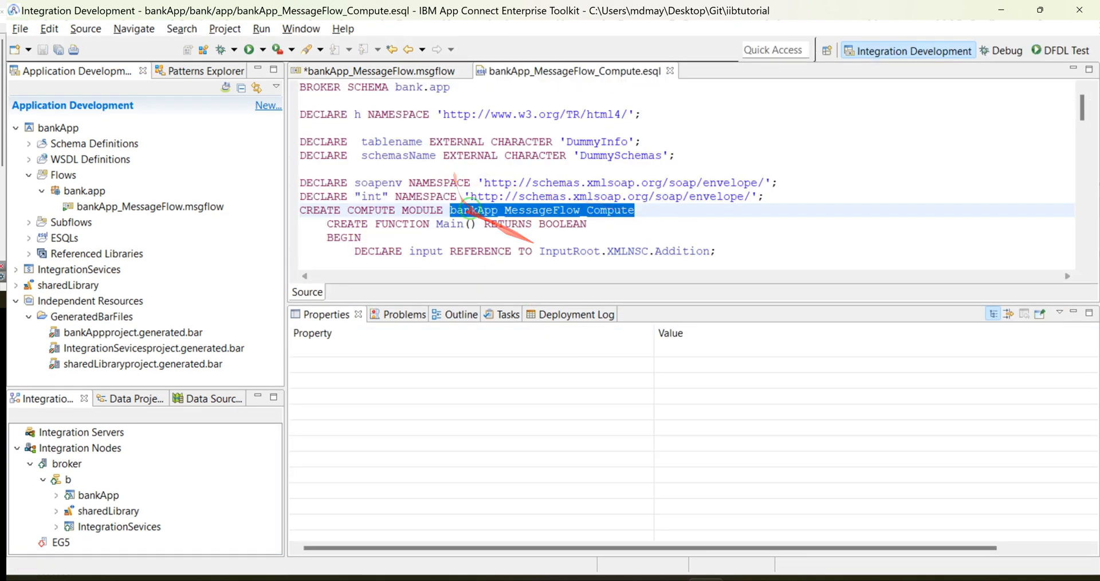
pyautogui.scroll(-3, 454, 181)
pyautogui.scroll(2, 454, 181)
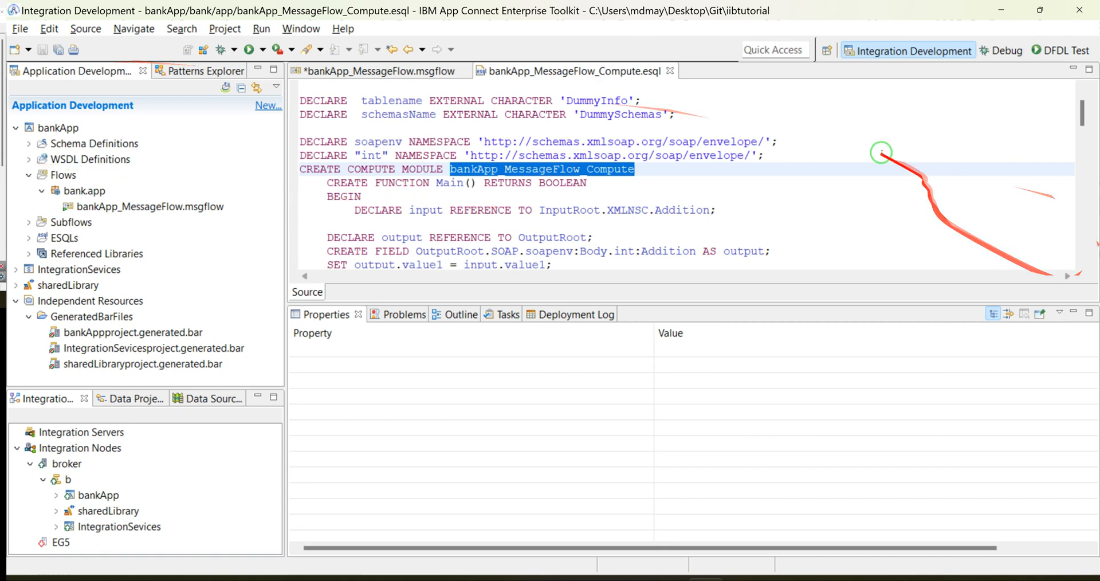
# Step: Return to the bankApp_MessageFlow message flow and open its User Defined Properties
pyautogui.click(378, 71)
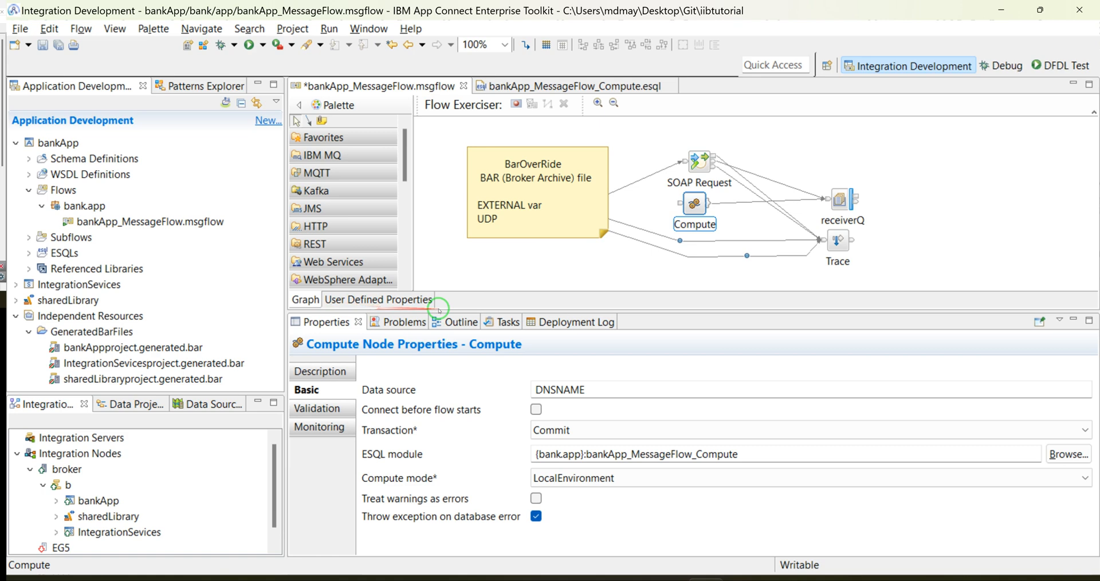
pyautogui.click(364, 300)
pyautogui.click(306, 300)
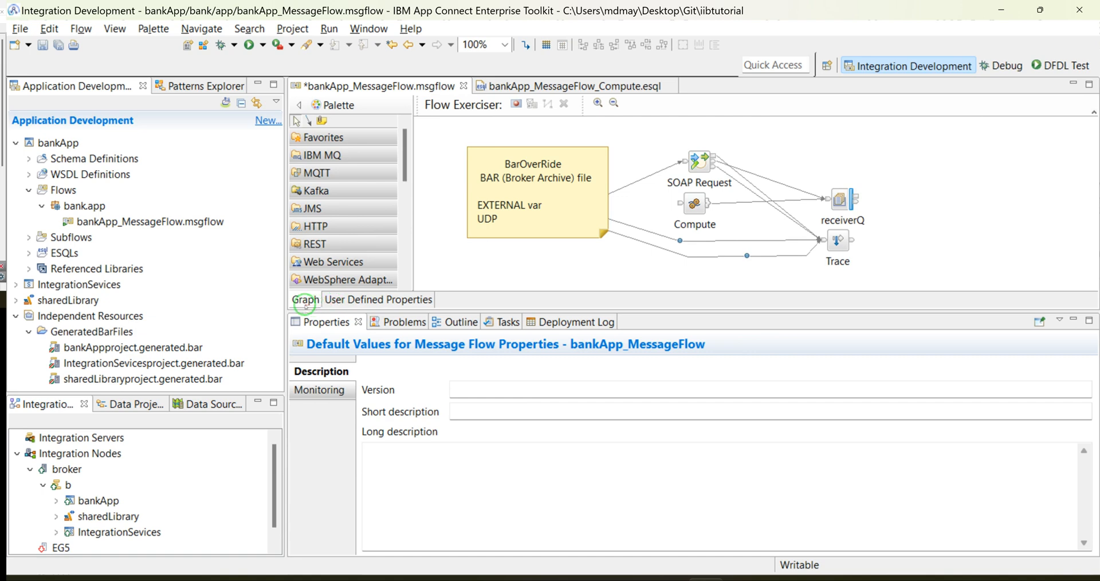
pyautogui.click(367, 299)
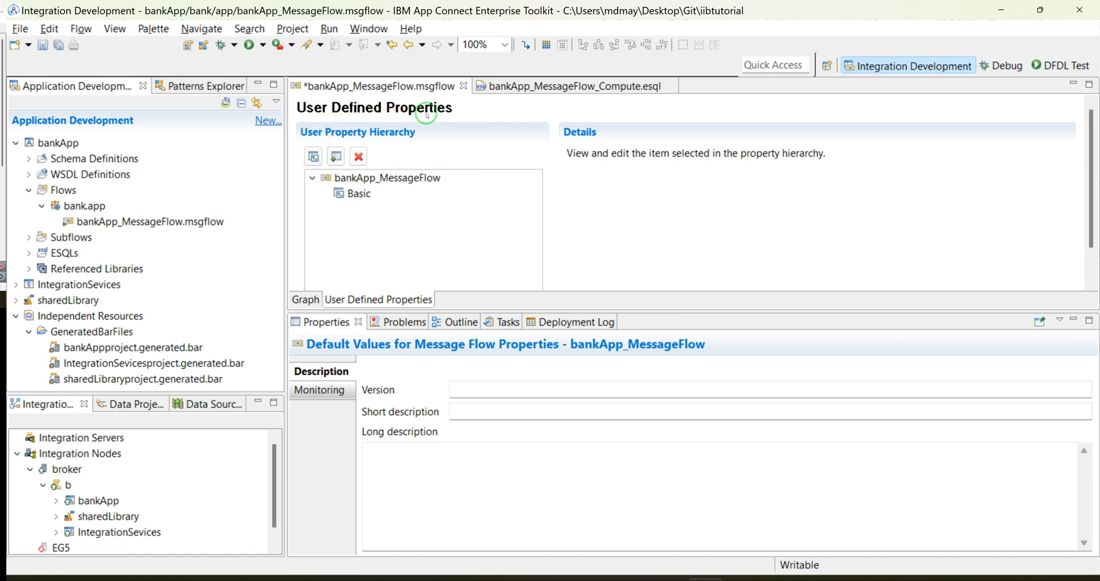
# Step: Copy the variable name tablename from its ESQL declaration and return to the message flow's user-defined properties
pyautogui.click(498, 86)
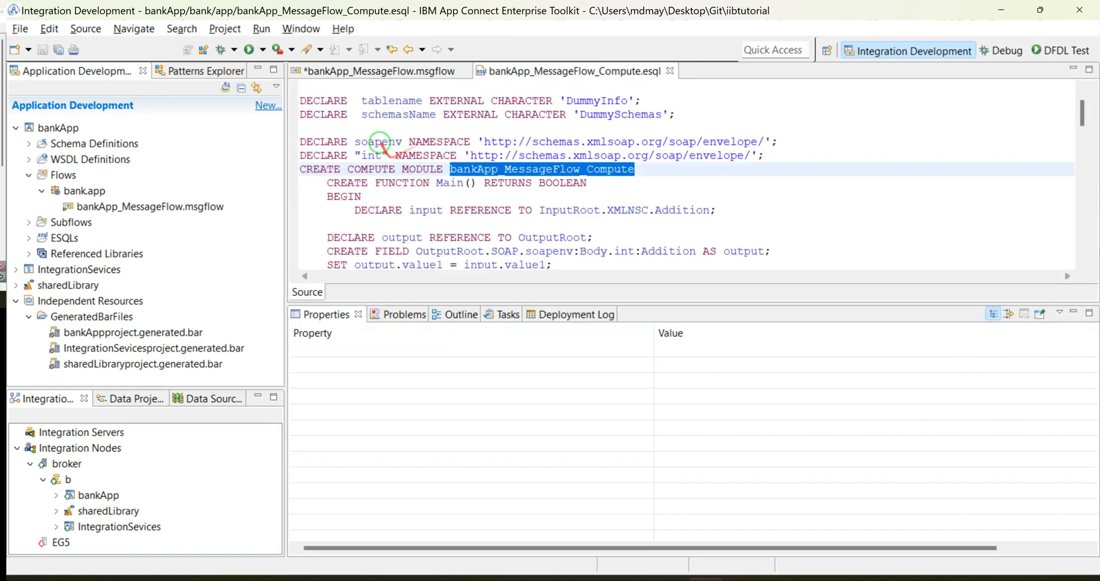
pyautogui.doubleClick(391, 100)
pyautogui.rightClick(392, 102)
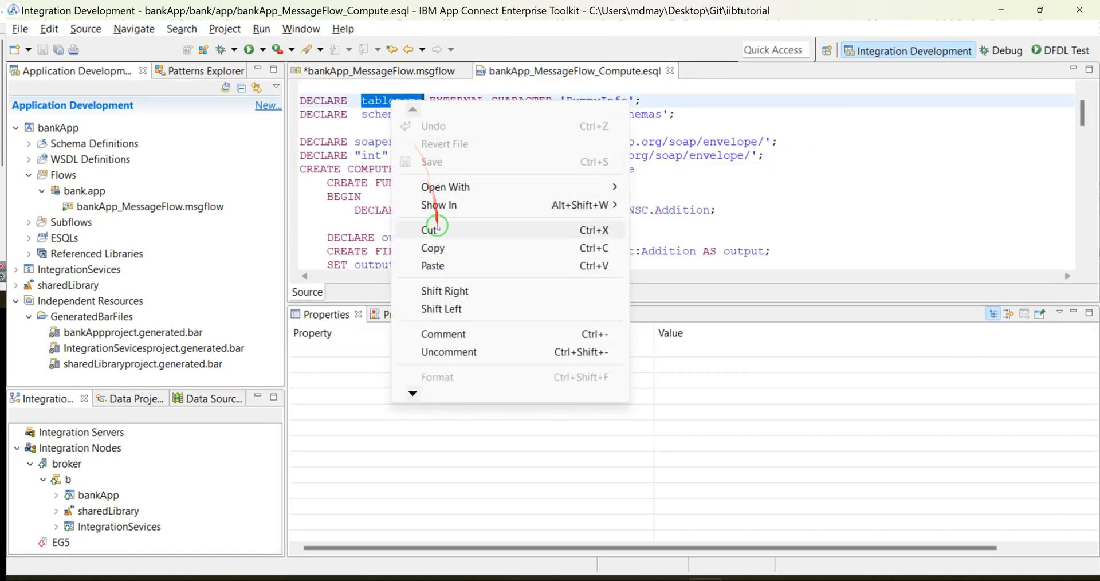
pyautogui.click(436, 248)
pyautogui.click(396, 73)
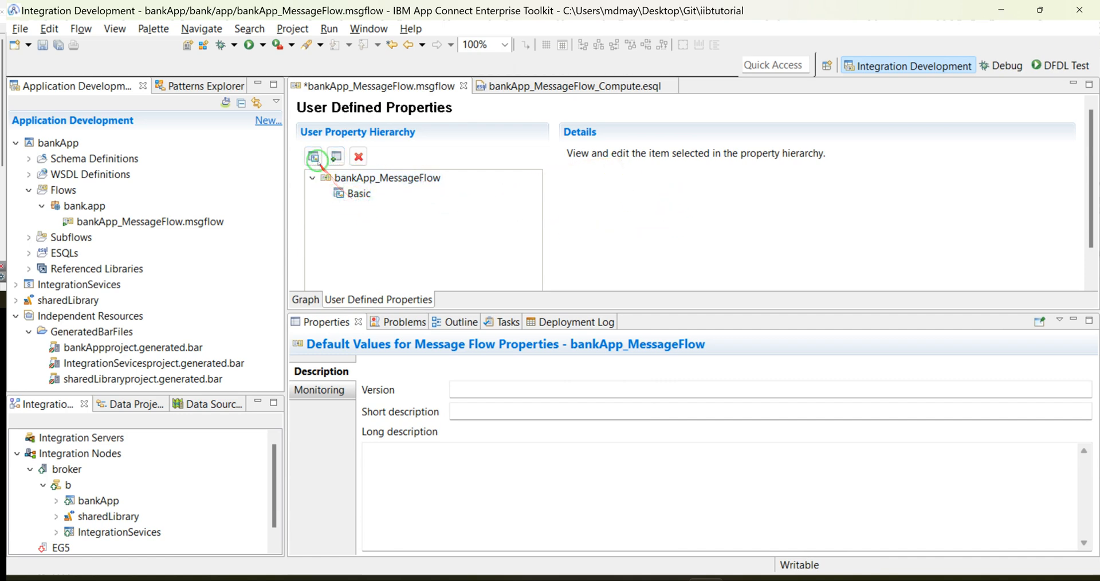
pyautogui.click(314, 157)
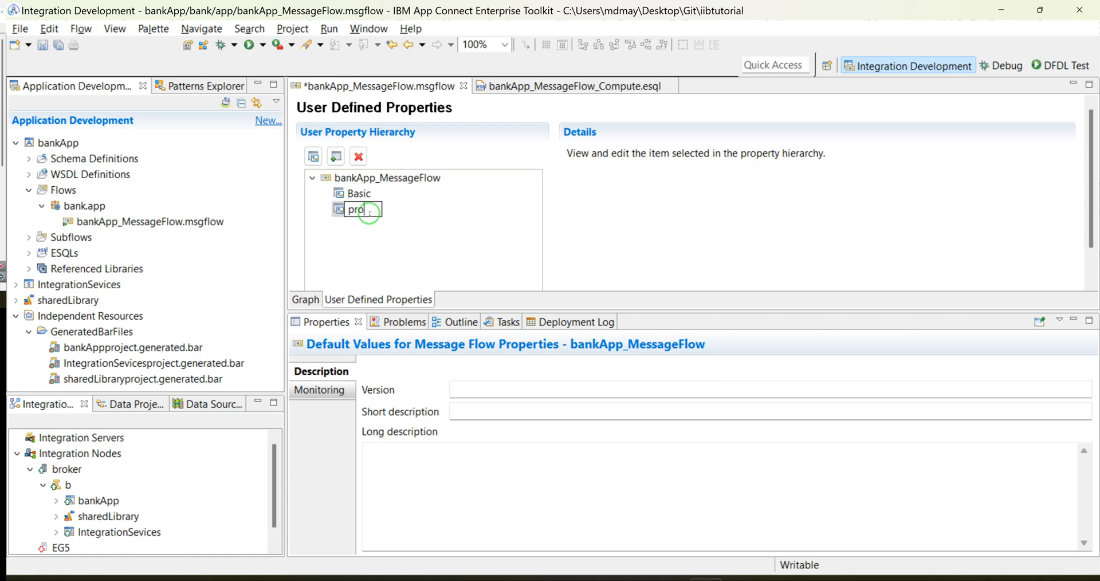
pyautogui.press('Return')
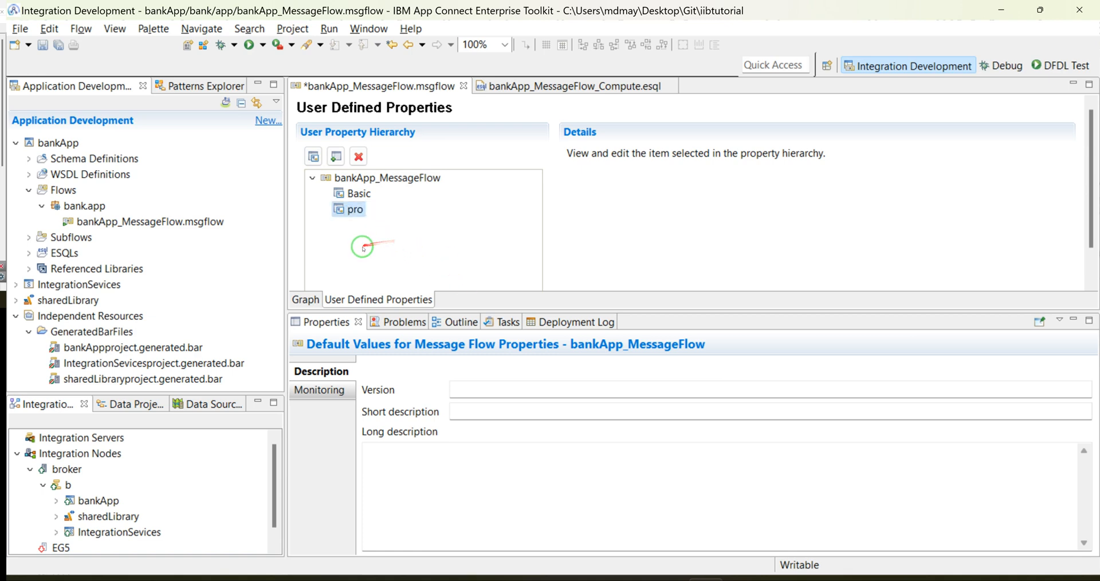
pyautogui.rightClick(355, 210)
pyautogui.click(396, 283)
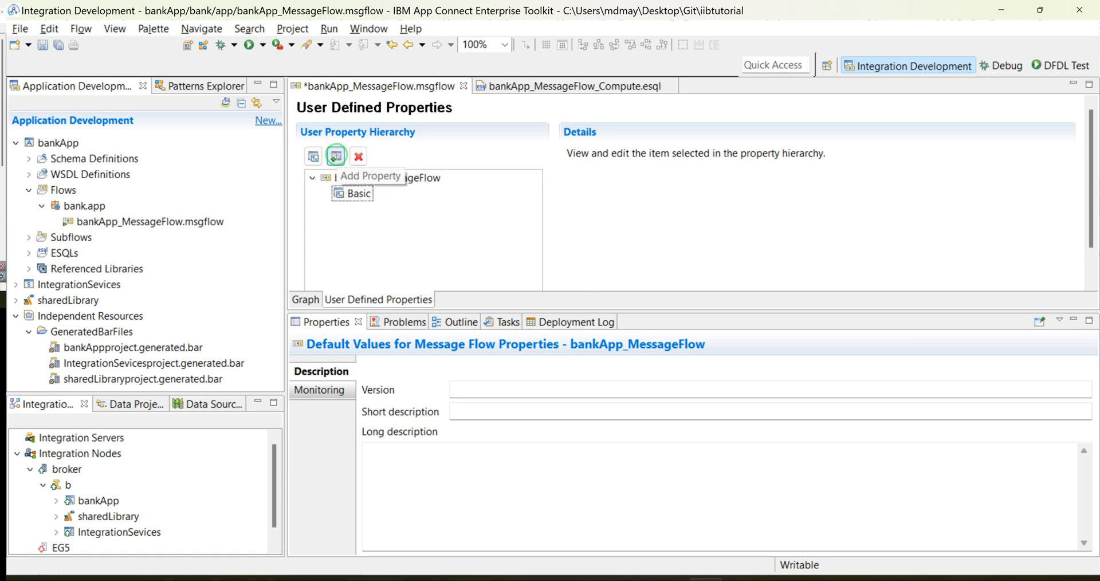
# Step: Add a user-defined property to the Basic group and name it tablename using the copied variable name
pyautogui.click(359, 193)
pyautogui.rightClick(360, 193)
pyautogui.click(362, 206)
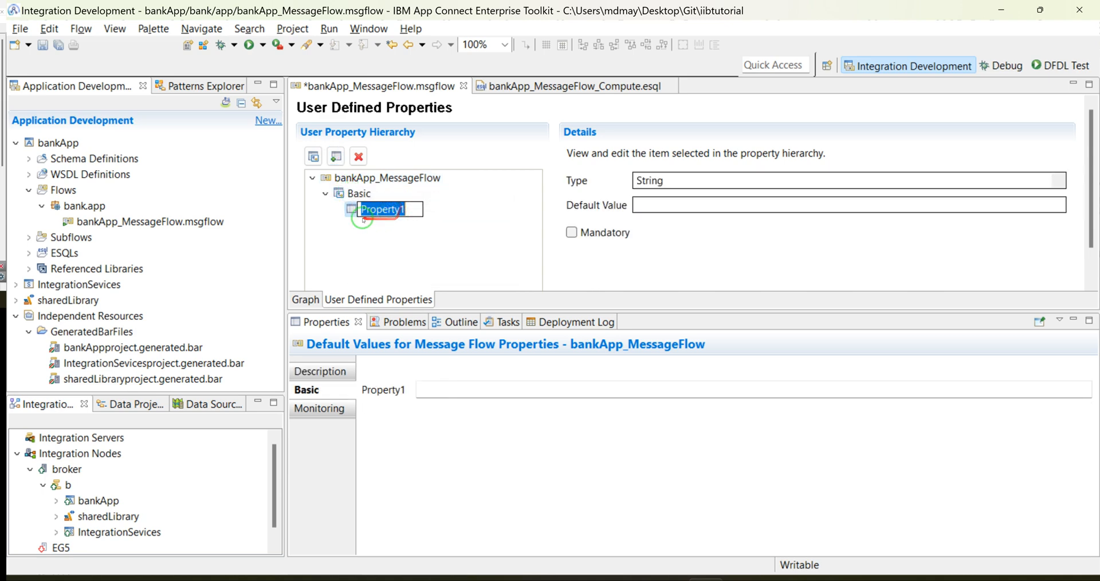
pyautogui.rightClick(385, 207)
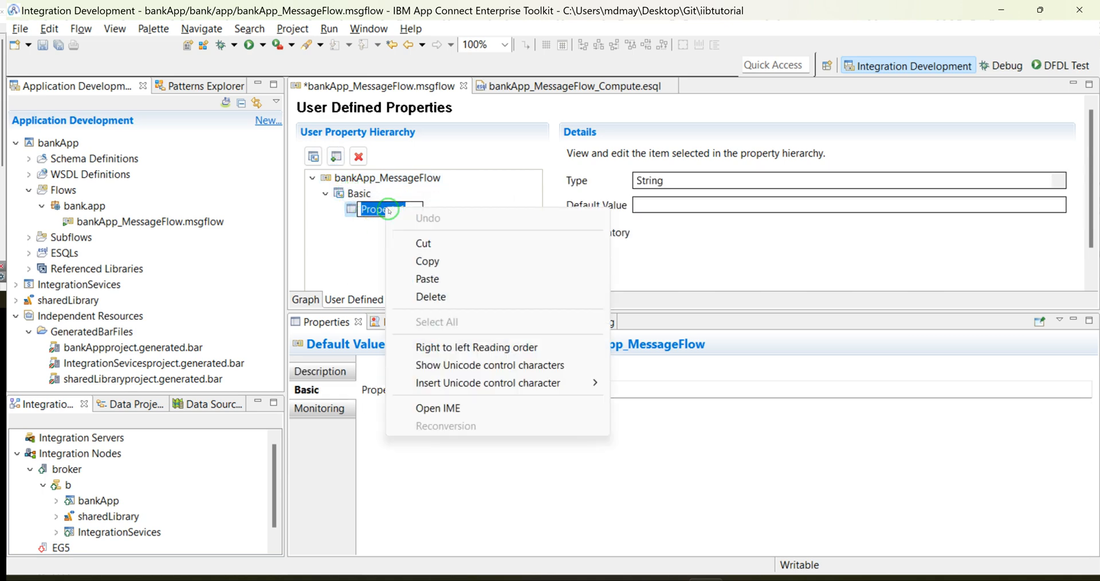
pyautogui.click(428, 278)
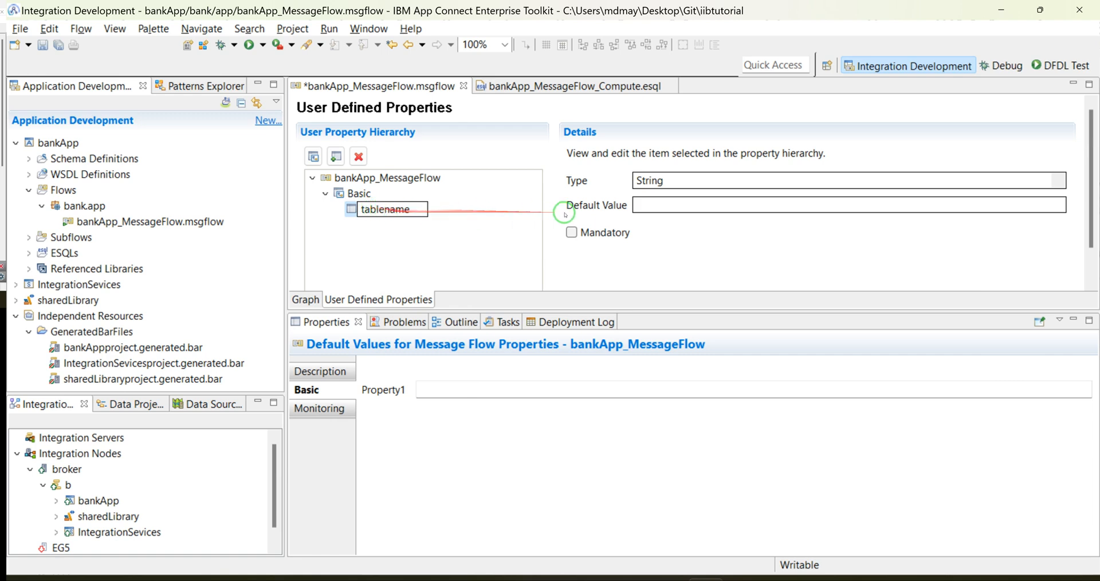
# Step: Give the tablename property the default value EmployeesInfo and the String type, and save the message flow
pyautogui.click(557, 86)
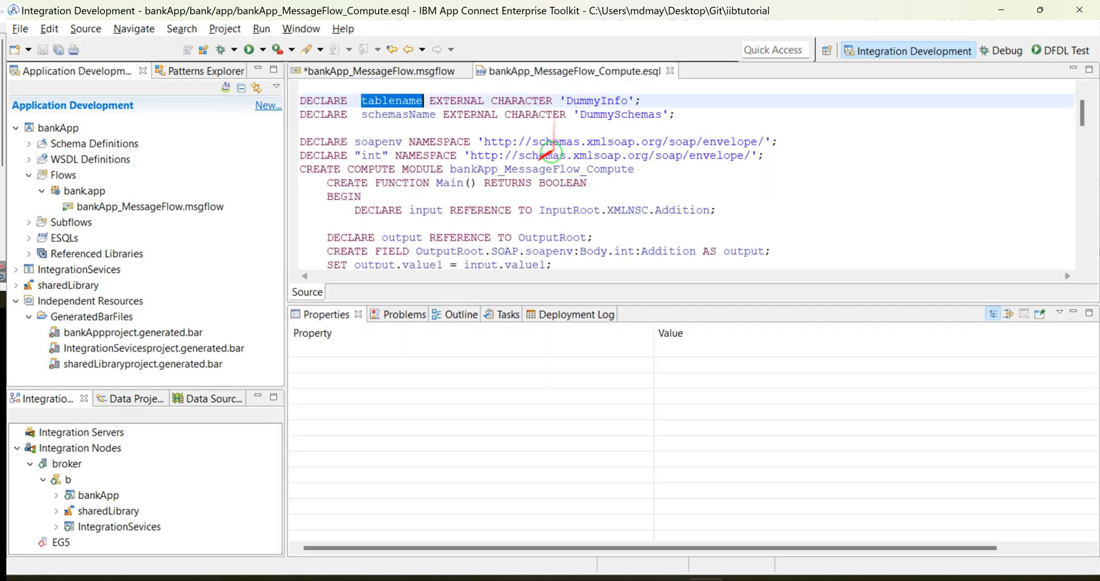
pyautogui.doubleClick(621, 114)
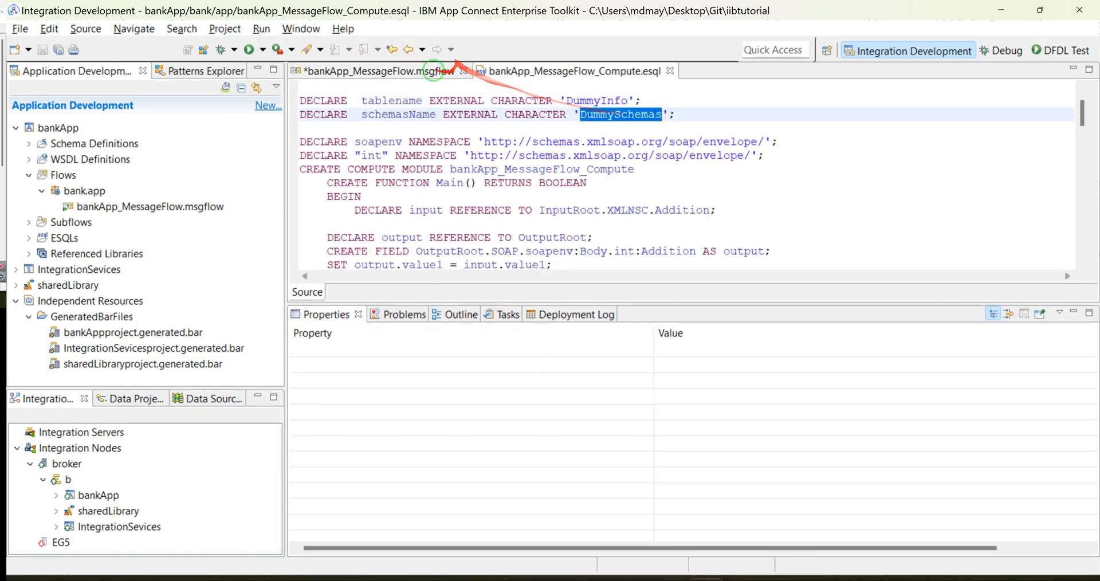
pyautogui.click(416, 70)
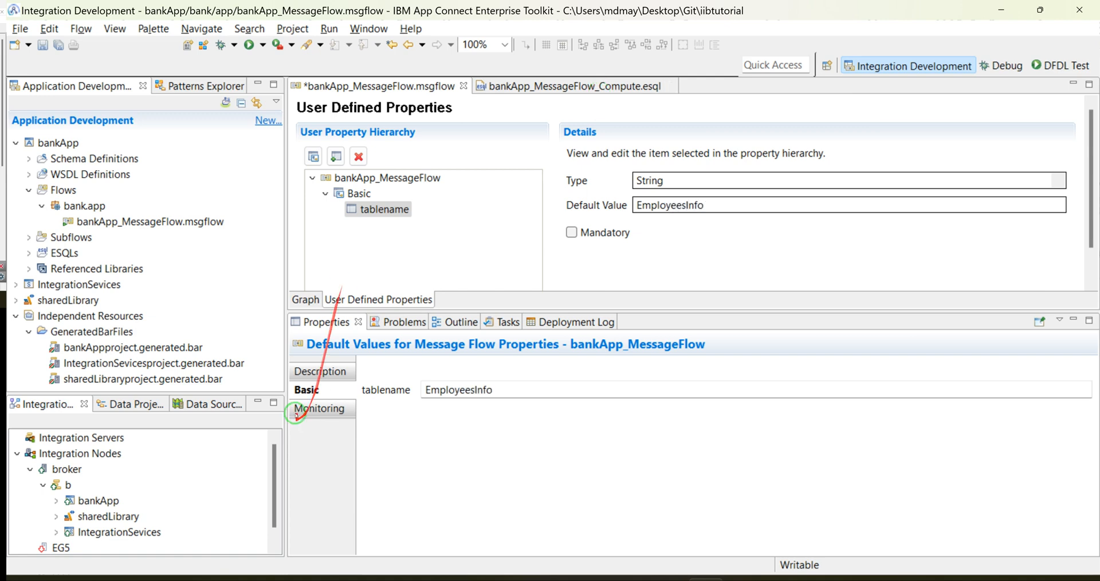
pyautogui.click(668, 182)
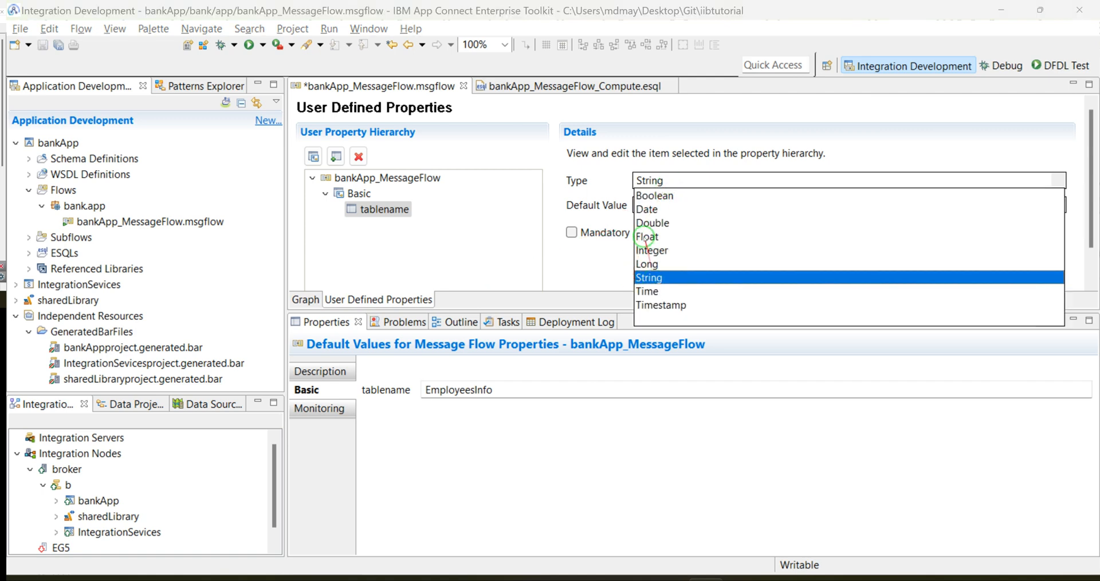
pyautogui.click(654, 282)
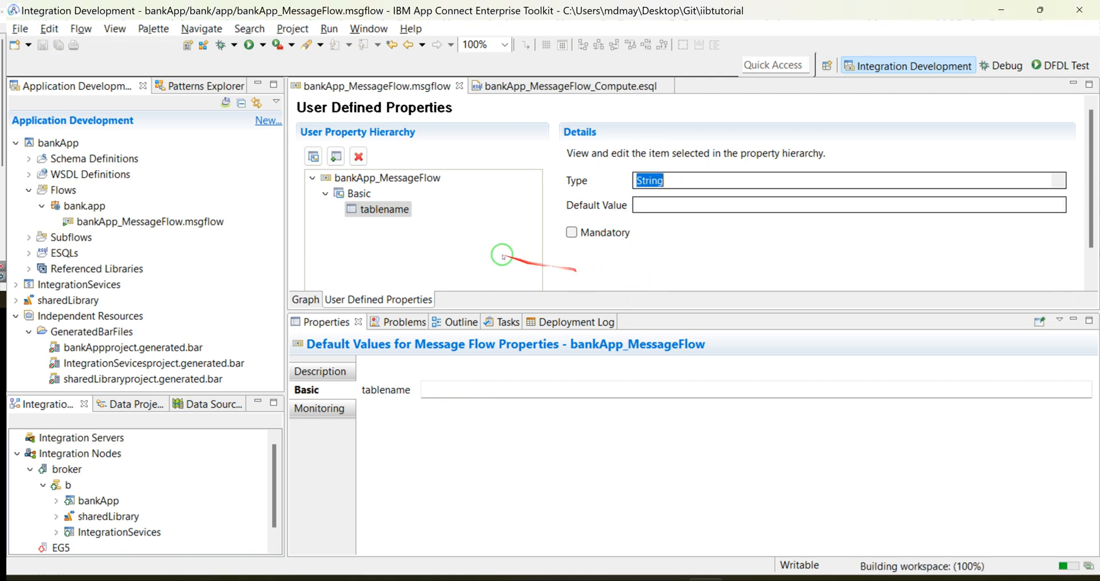
# Step: Copy the variable name schemasName from its ESQL declaration and return to the user-defined properties
pyautogui.click(504, 86)
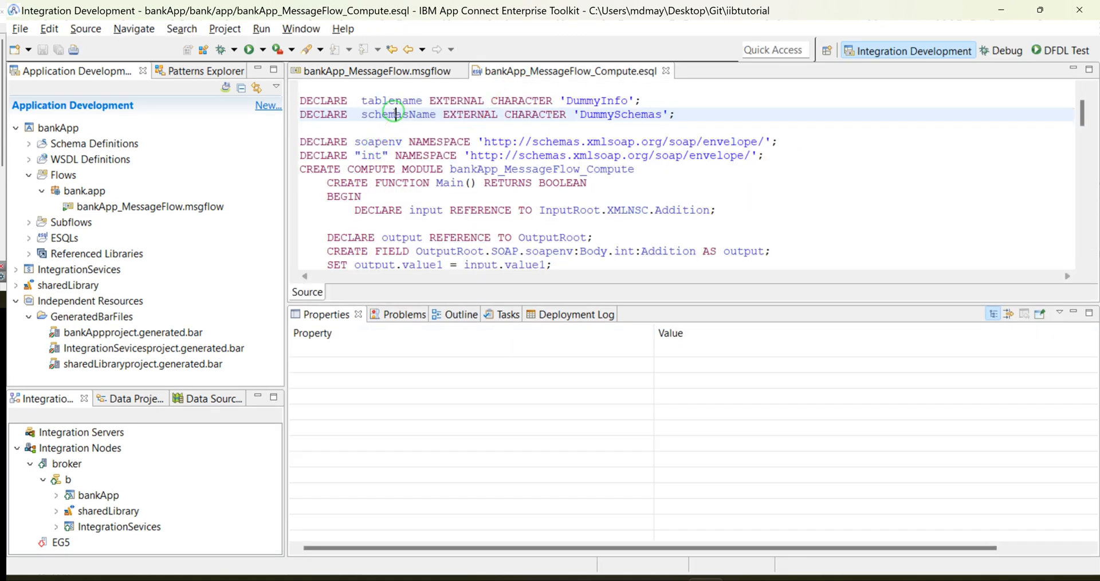
pyautogui.doubleClick(398, 114)
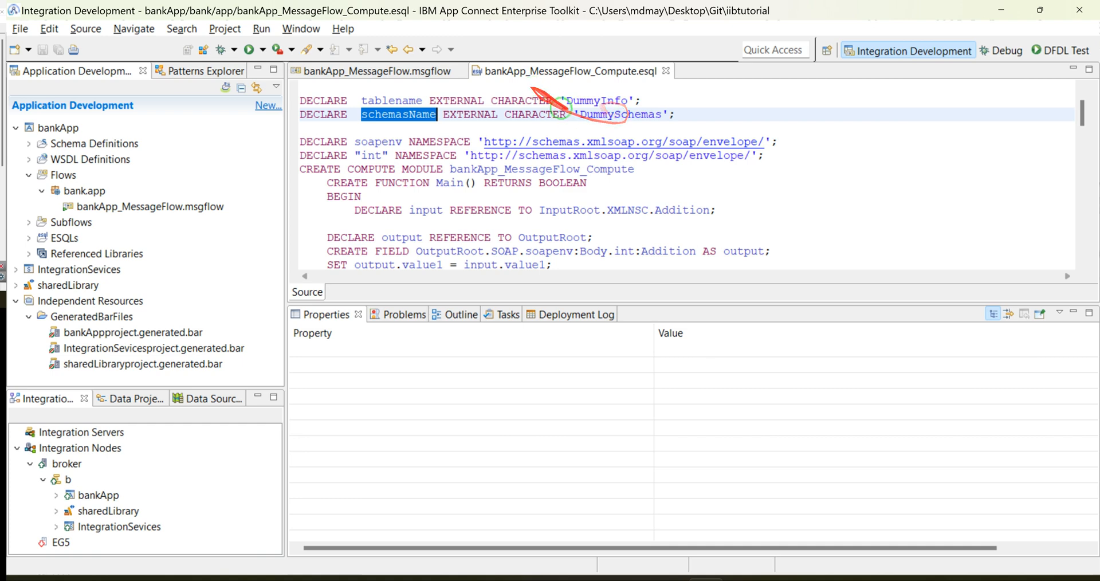
pyautogui.click(416, 71)
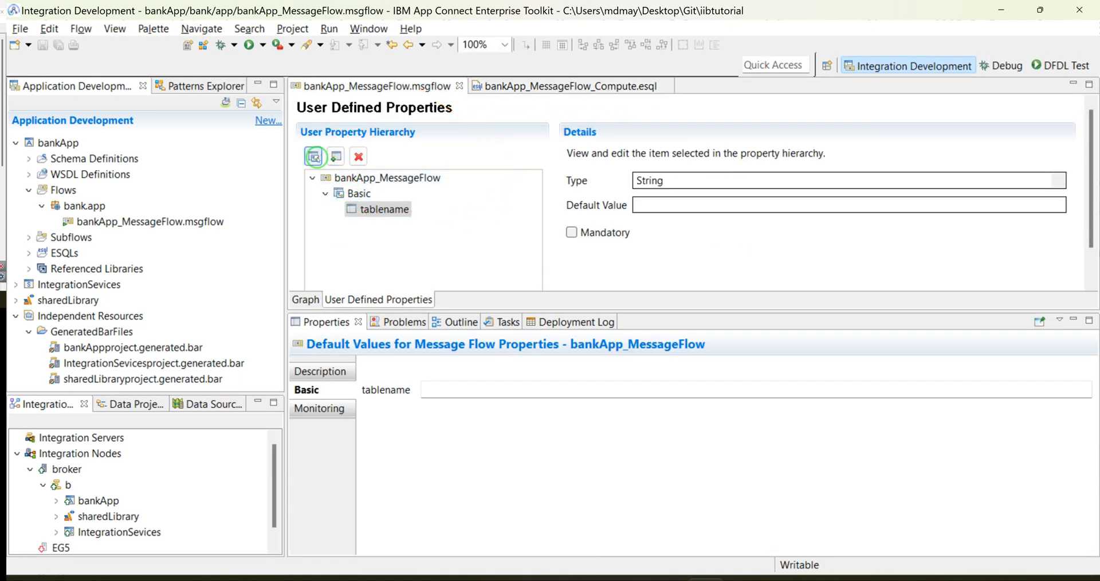
# Step: Add a second property named schemasName to the Basic group with the default value Employee
pyautogui.click(335, 156)
pyautogui.write('schemasName')
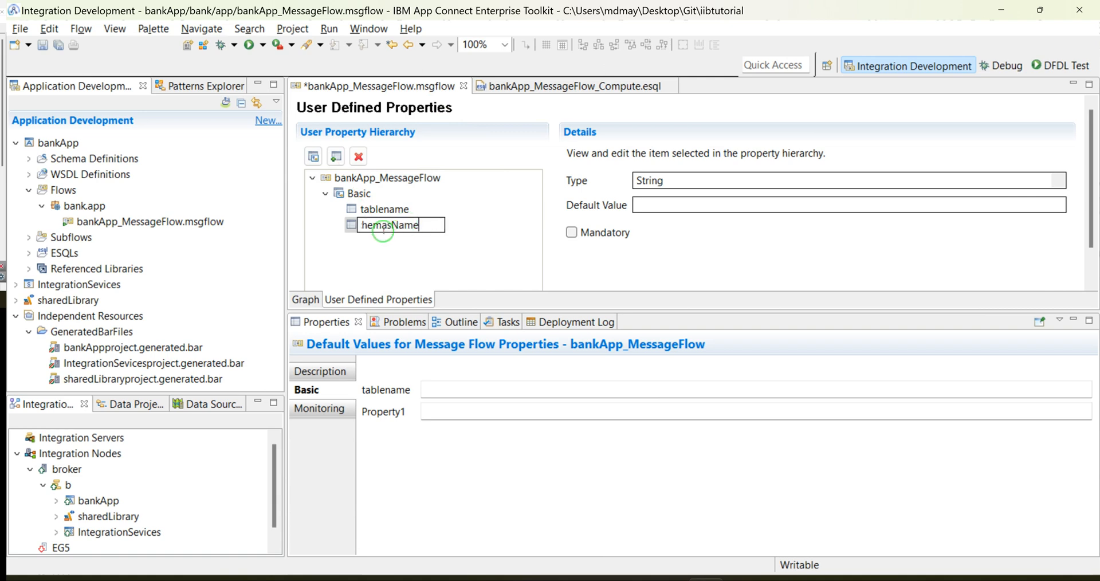
pyautogui.click(644, 205)
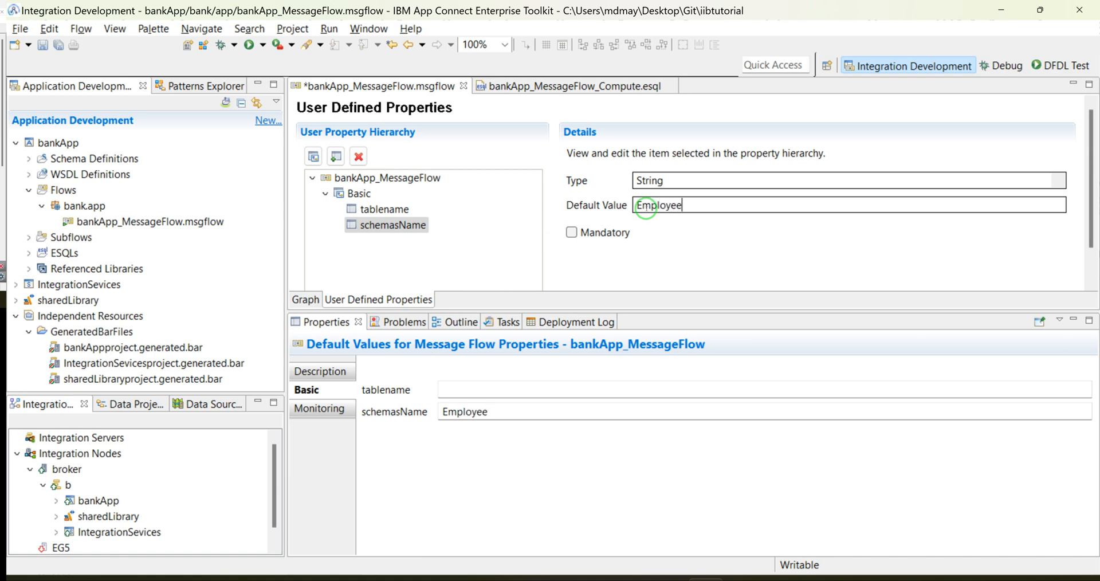
# Step: Set the default value of schemasName to Employees, save the message flow, and check the Compute ESQL file
pyautogui.hotkey('ctrl', 's')
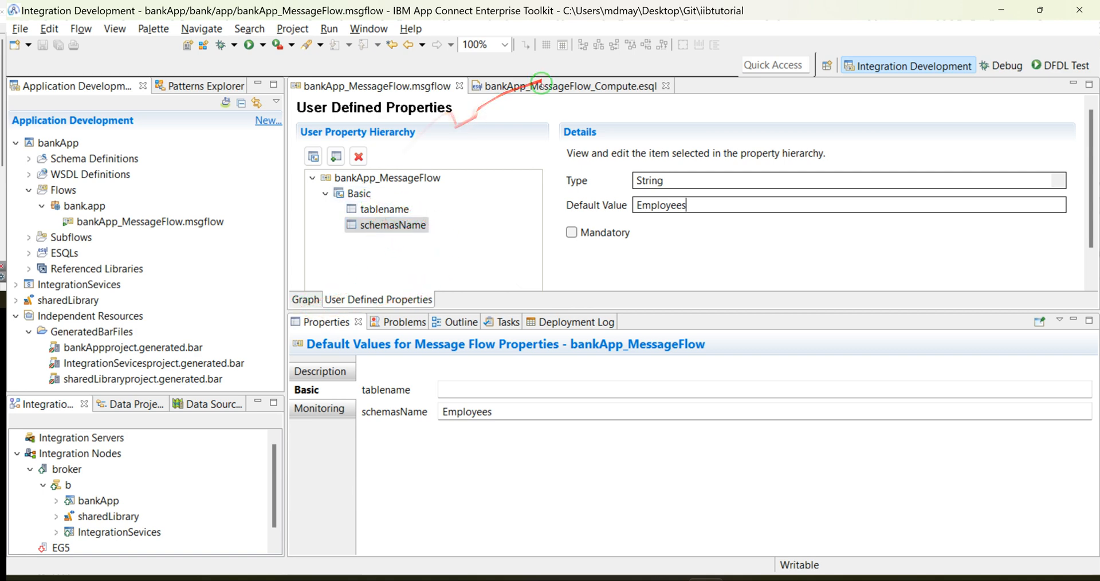
pyautogui.click(504, 86)
pyautogui.click(385, 73)
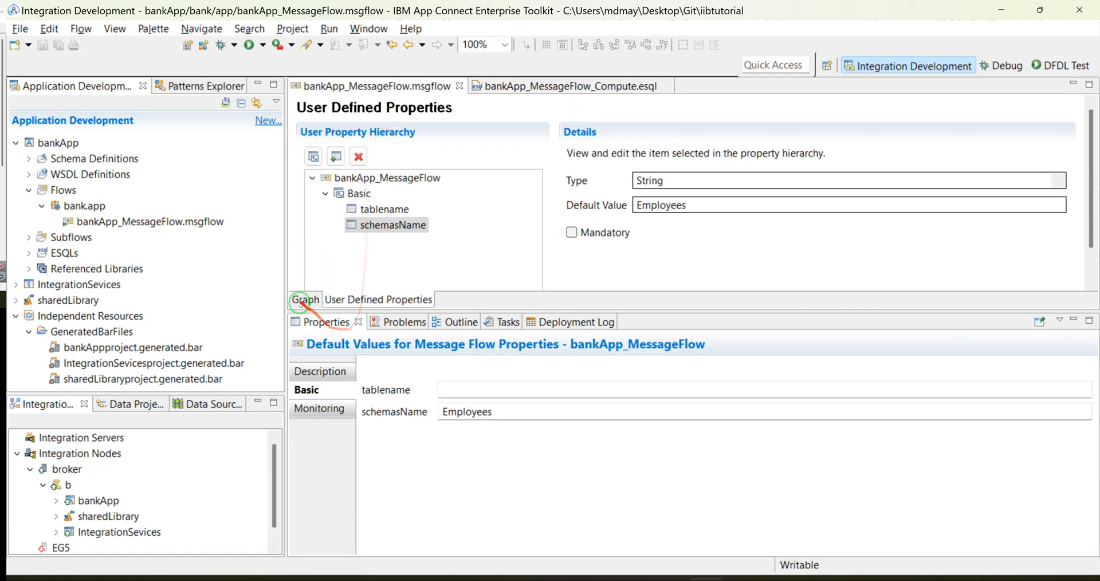
# Step: Return to the message flow graph and view the HTTP Transport properties of the SOAP Request node
pyautogui.click(304, 297)
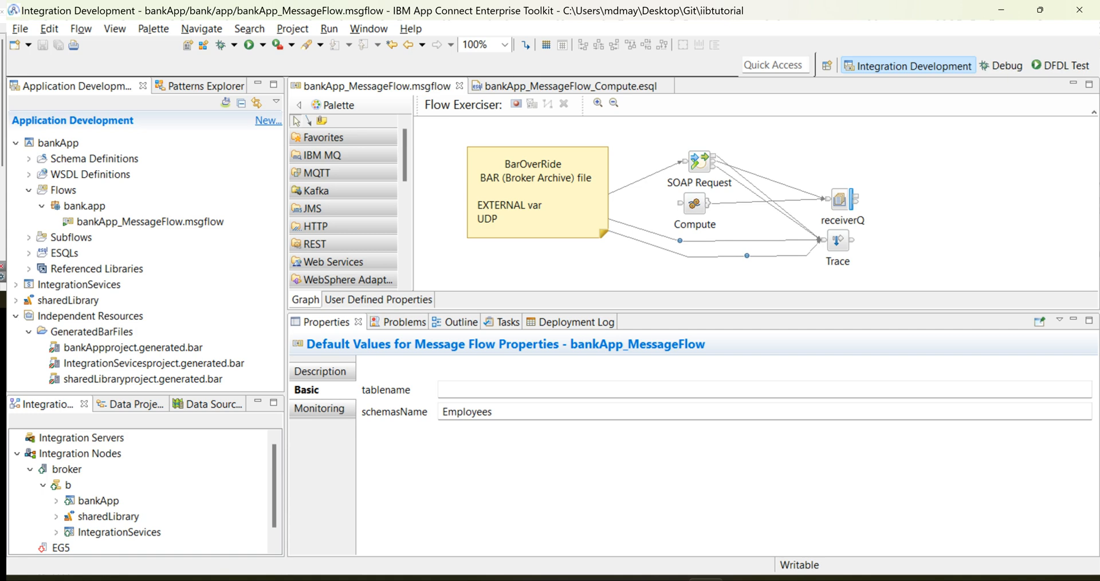
pyautogui.click(700, 164)
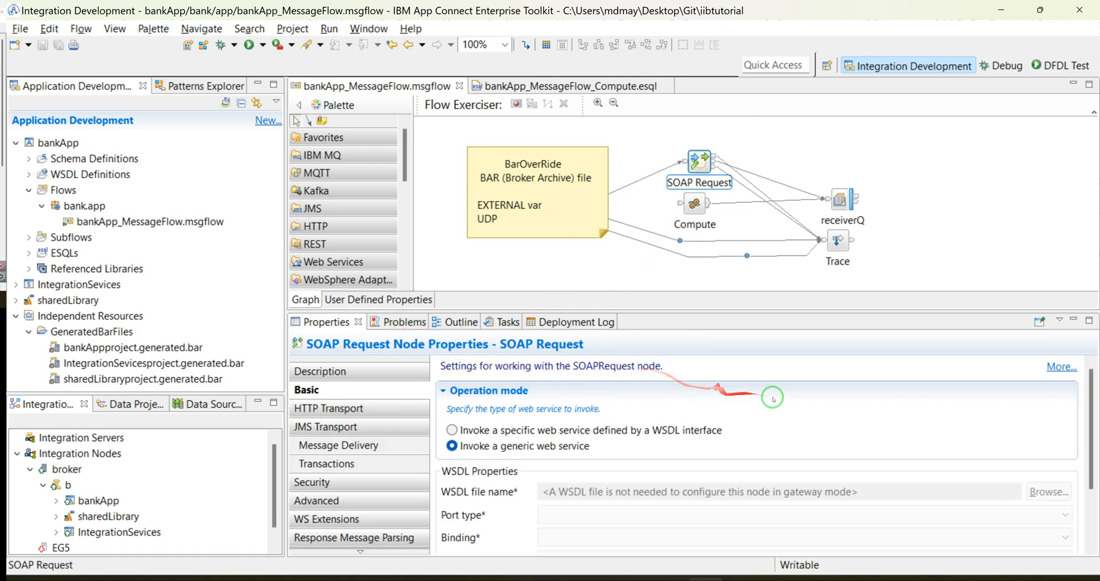
pyautogui.click(332, 408)
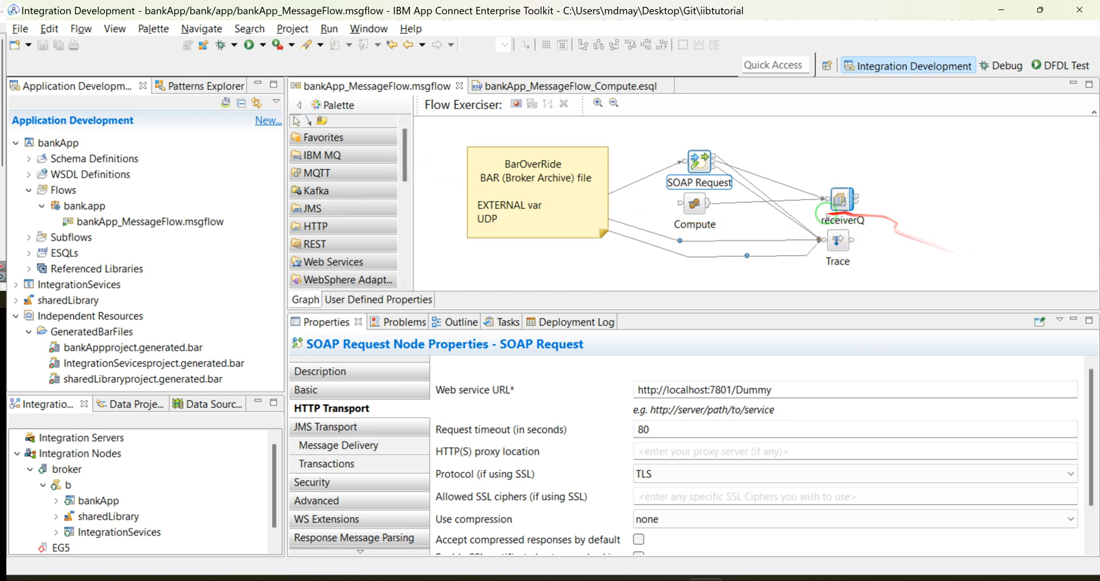
# Step: Add a SOAPInput node on empty canvas beside receiverQ and view its HTTP Transport properties
pyautogui.scroll(-3, 344, 229)
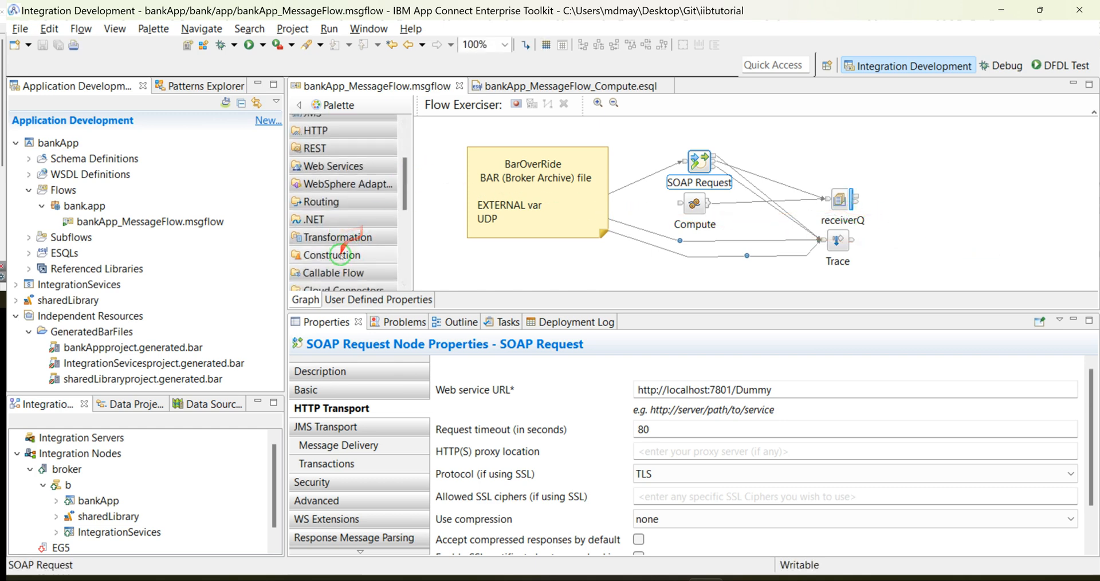
pyautogui.click(335, 166)
pyautogui.moveTo(326, 184); pyautogui.dragTo(938, 175)
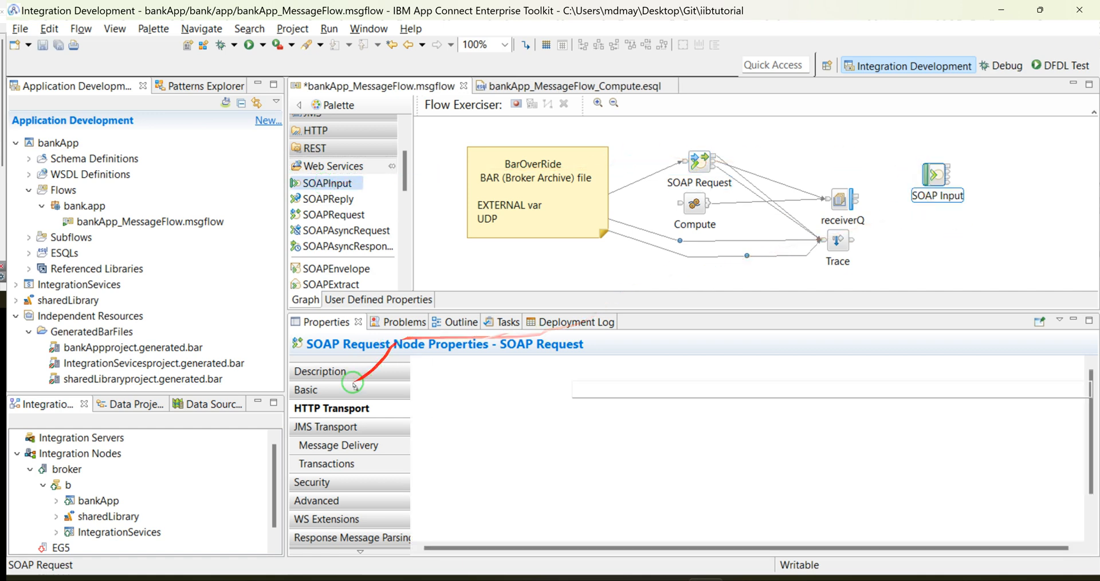
pyautogui.click(324, 378)
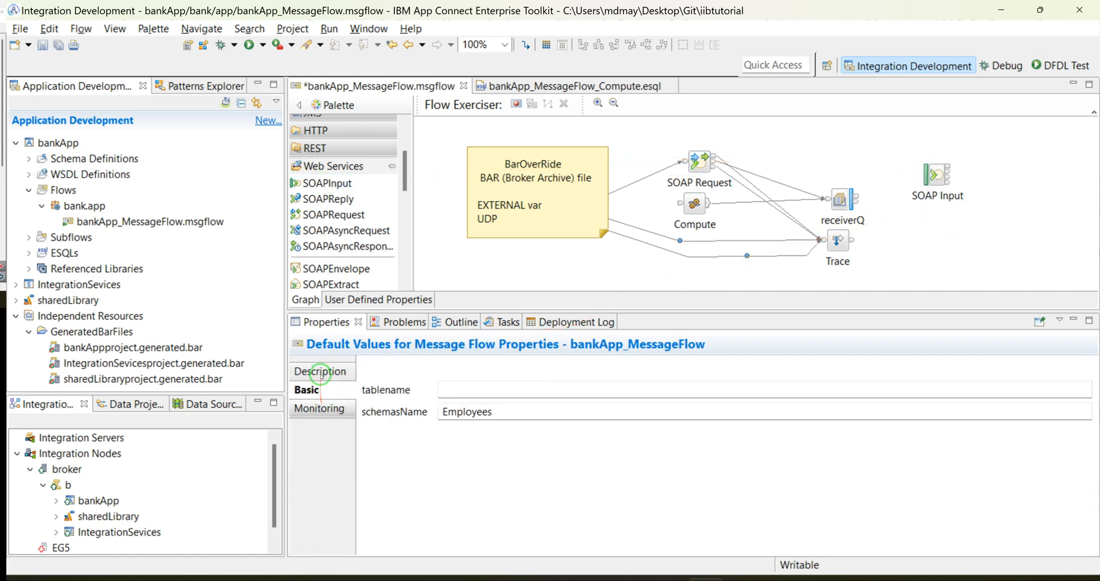
pyautogui.click(320, 374)
pyautogui.click(930, 177)
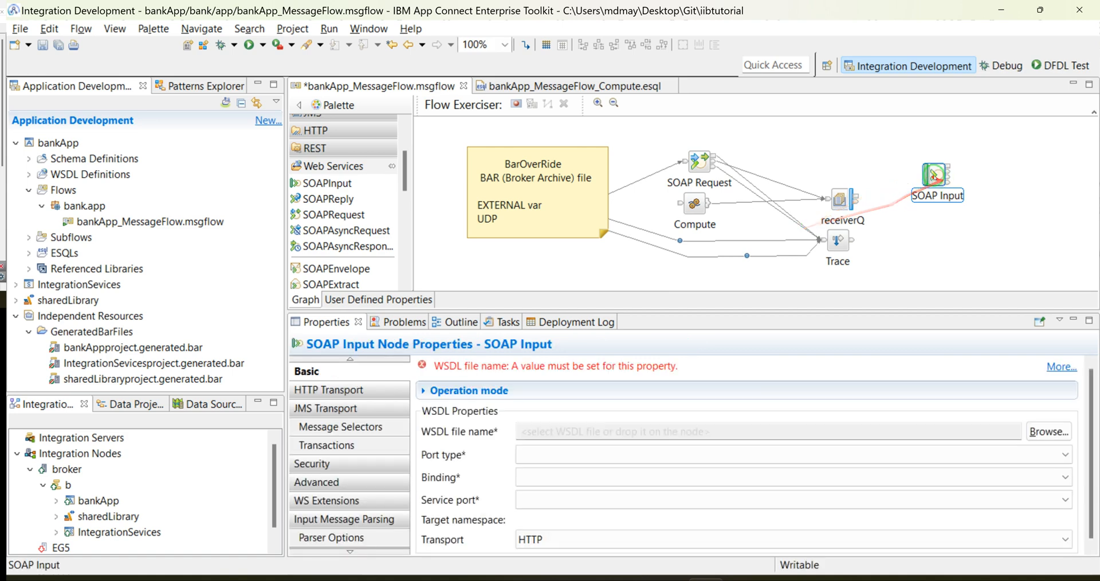
pyautogui.click(321, 389)
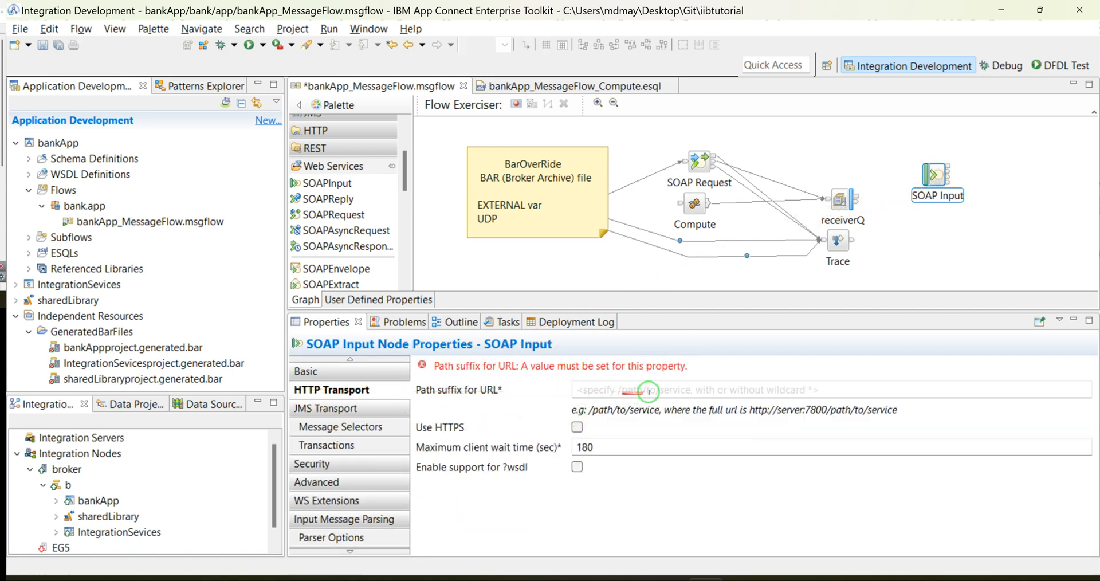
# Step: Delete the added SOAP Input node and view the SOAP Request node's HTTP Transport properties again
pyautogui.rightClick(935, 167)
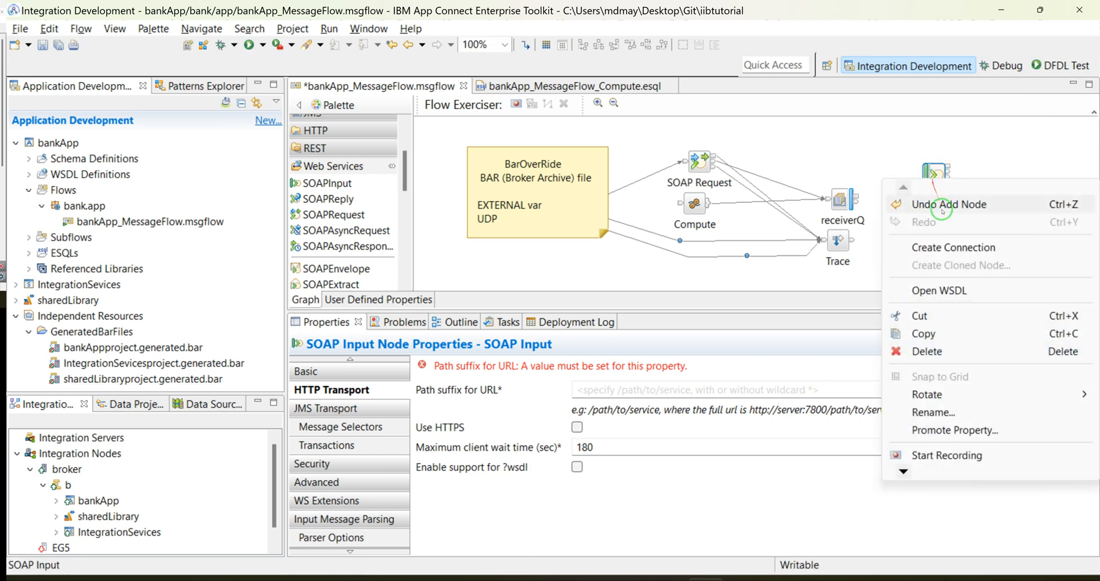
pyautogui.click(899, 349)
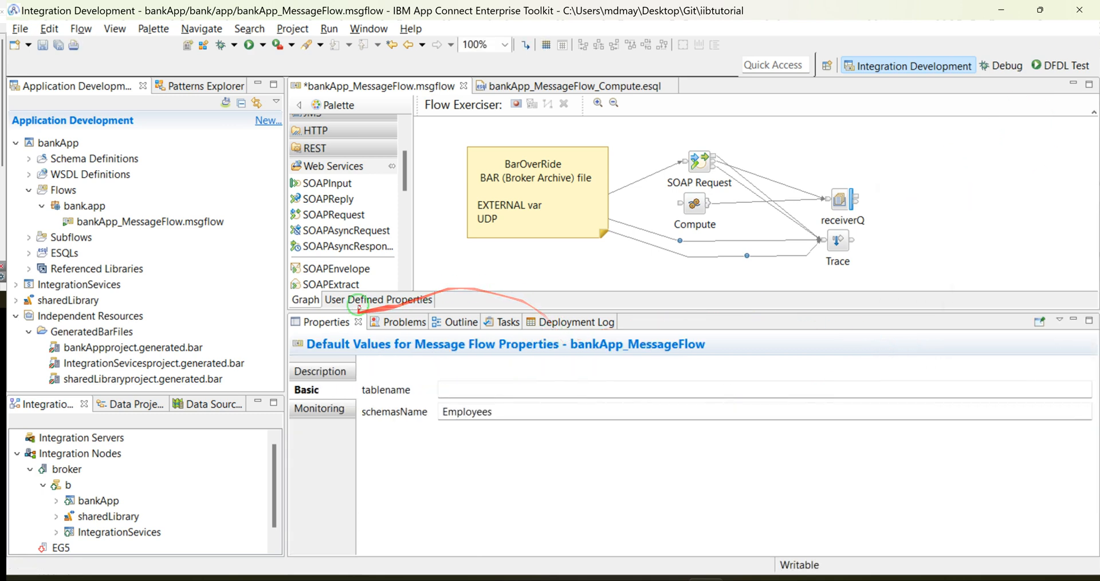
pyautogui.click(698, 163)
pyautogui.click(333, 408)
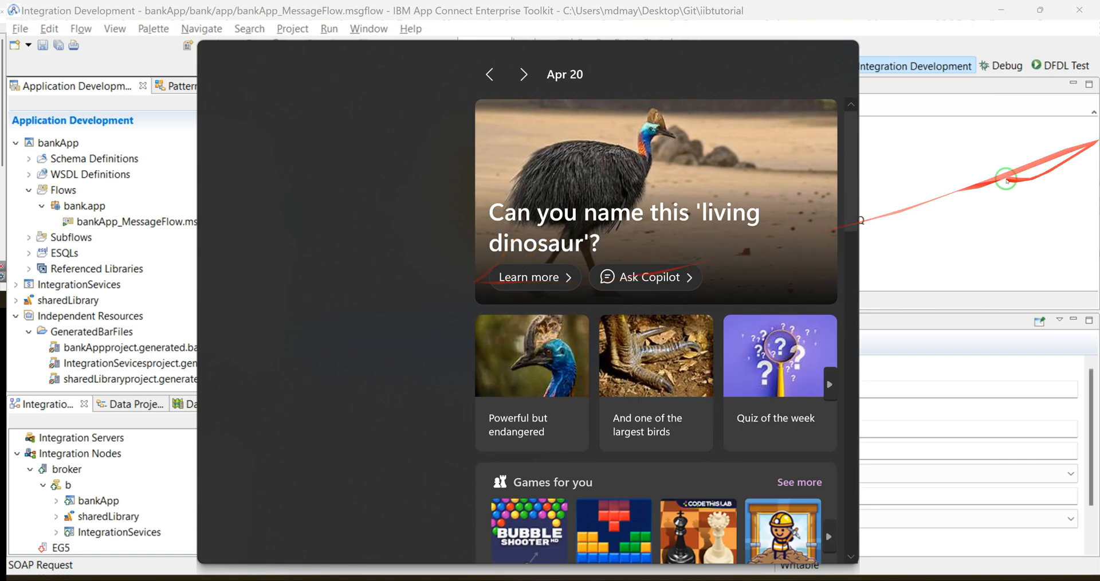
pyautogui.click(1006, 179)
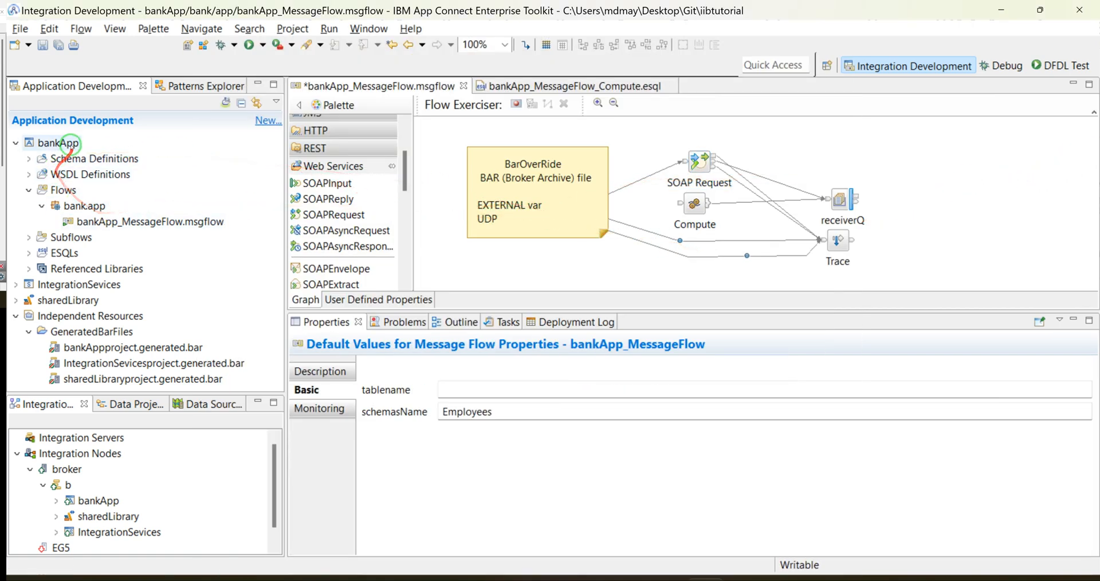
# Step: Deploy bankApp to integration server b under broker, saving the modified message flow
pyautogui.rightClick(72, 143)
pyautogui.click(64, 159)
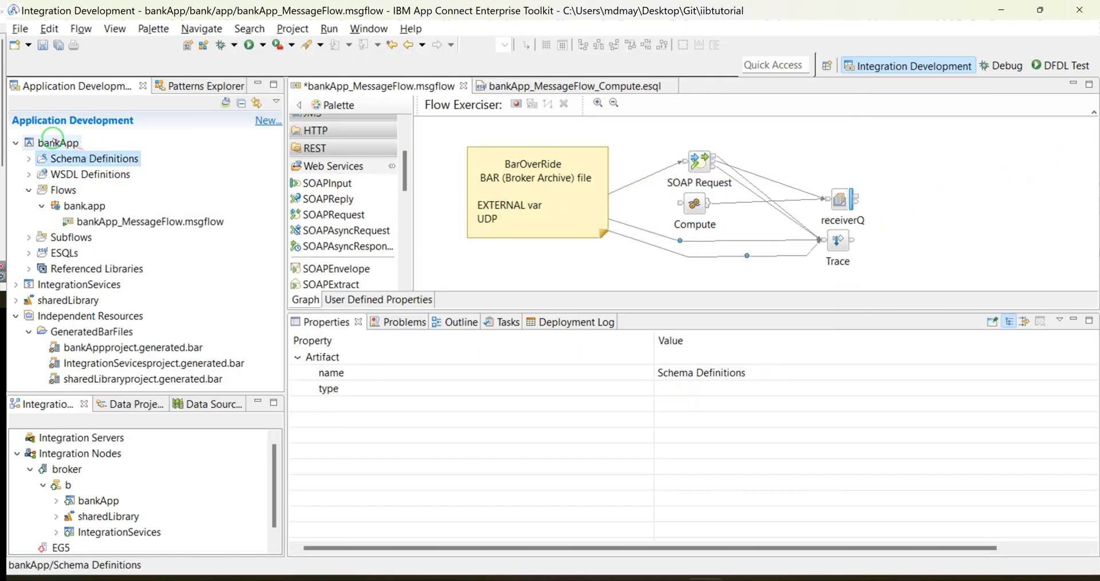
pyautogui.moveTo(57, 143); pyautogui.dragTo(66, 484)
pyautogui.click(565, 302)
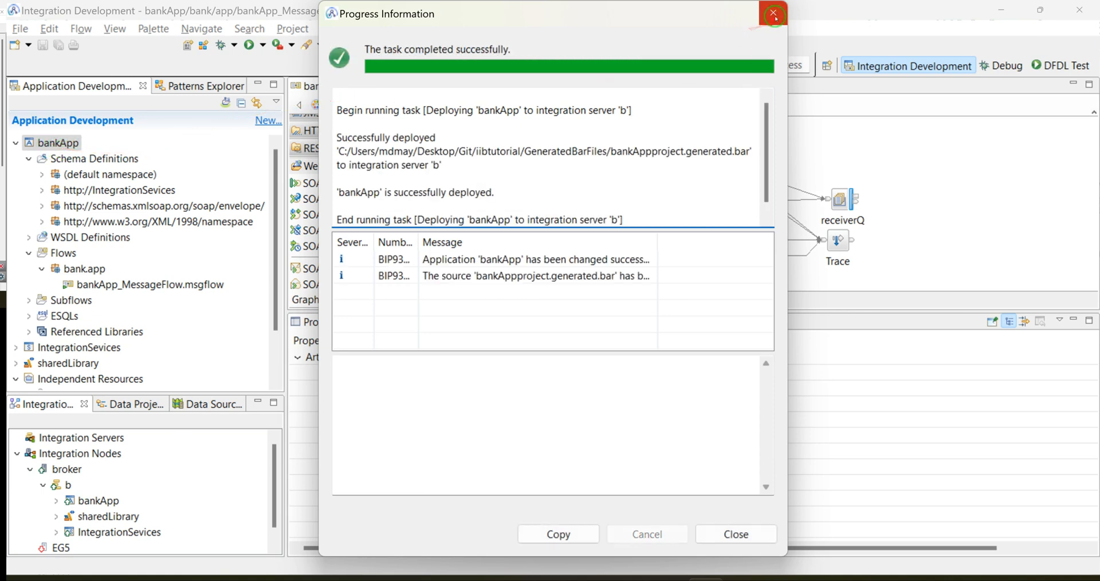
# Step: Open the properties of bankAppproject.generated.bar and copy the GeneratedBarFiles folder path from its location
pyautogui.click(29, 252)
pyautogui.click(83, 350)
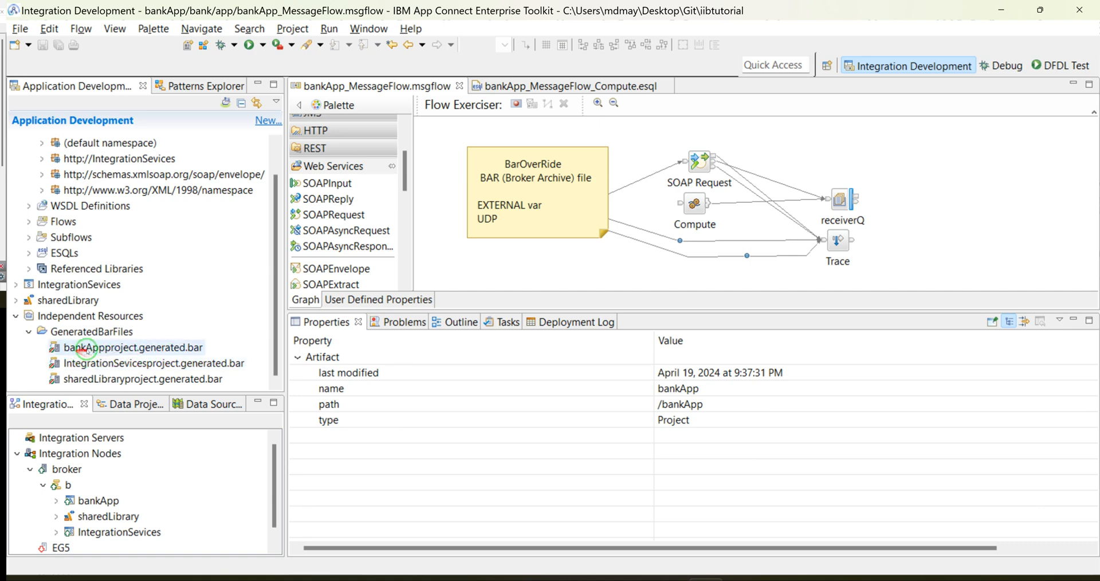
pyautogui.rightClick(123, 351)
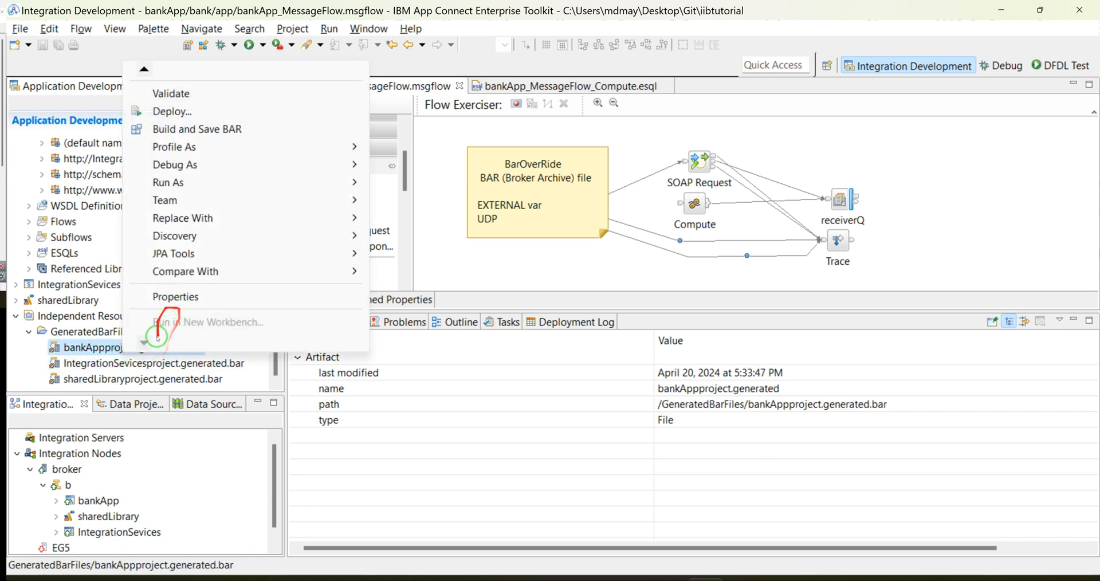
pyautogui.click(156, 296)
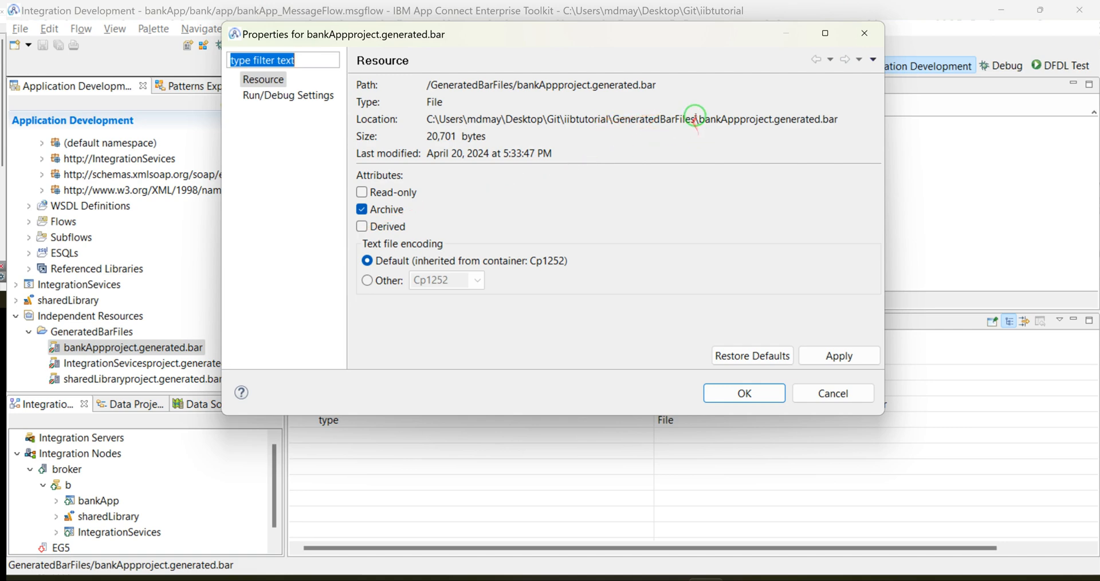
pyautogui.moveTo(696, 120); pyautogui.dragTo(401, 122)
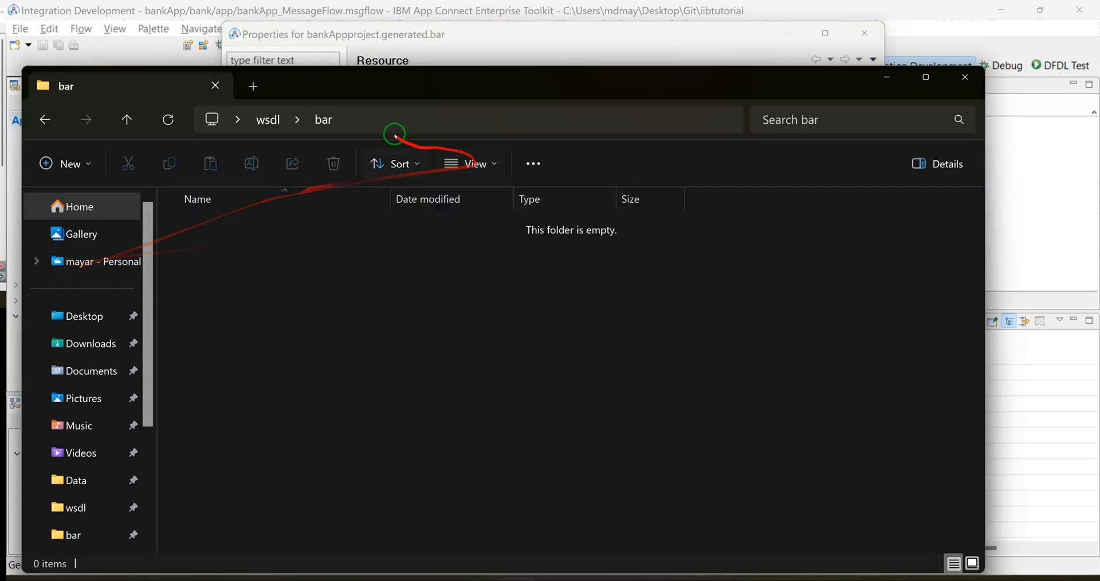
# Step: Set aside the bar folder window and open the GeneratedBarFiles folder in File Explorer
pyautogui.click(384, 119)
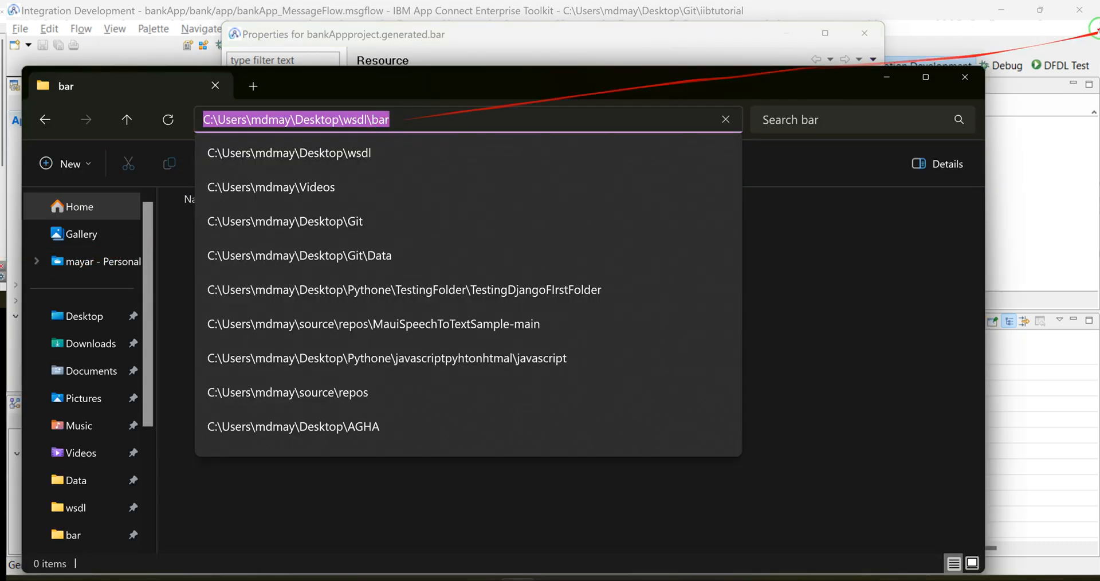
pyautogui.click(888, 76)
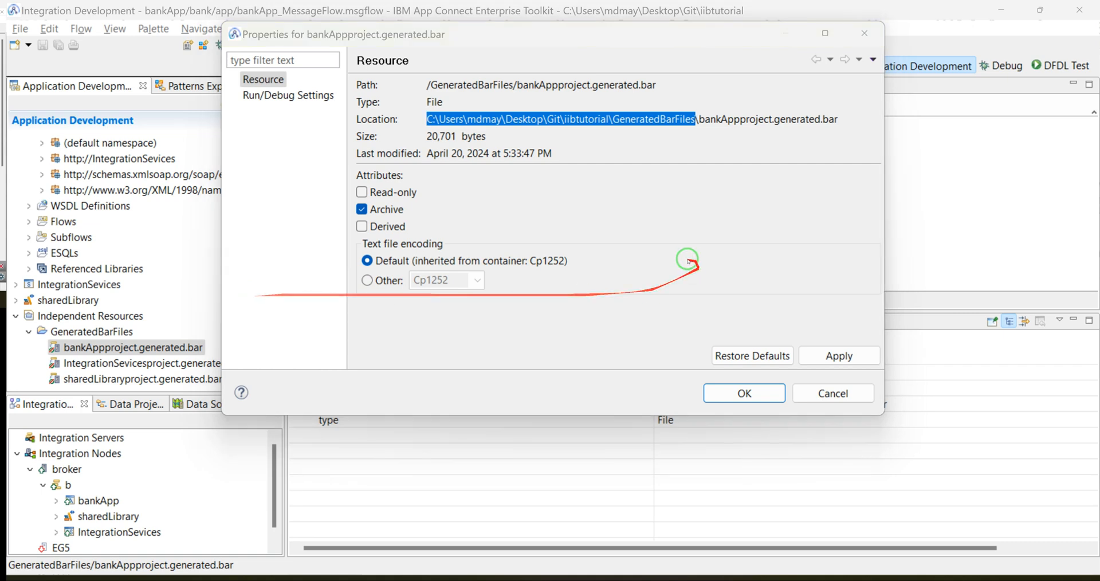
pyautogui.click(573, 577)
pyautogui.click(279, 187)
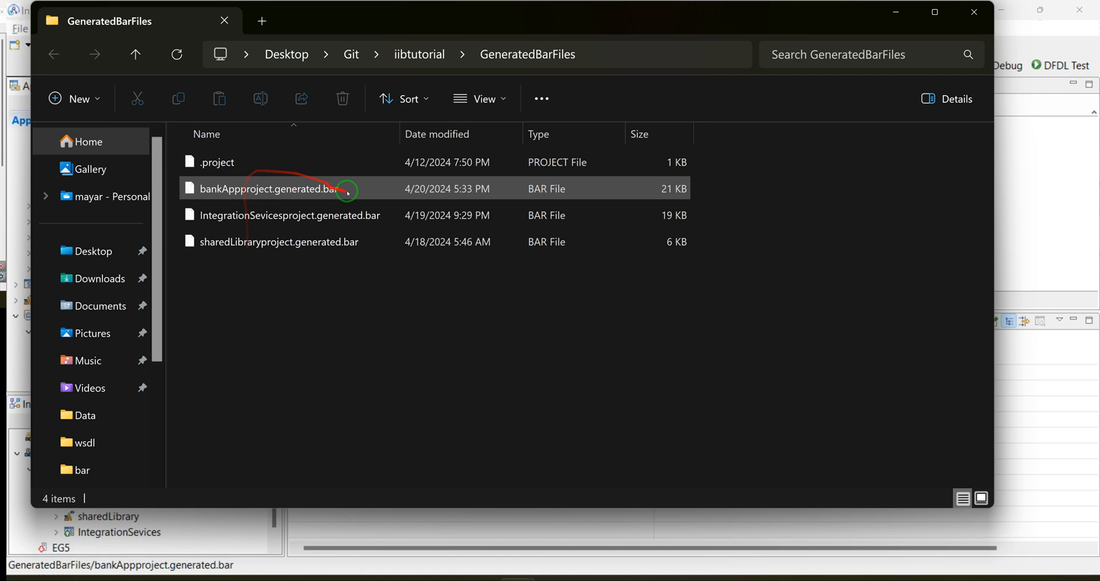
# Step: Copy bankAppproject.generated.bar from GeneratedBarFiles into the wsdl\bar folder on the Desktop
pyautogui.click(257, 192)
pyautogui.rightClick(258, 192)
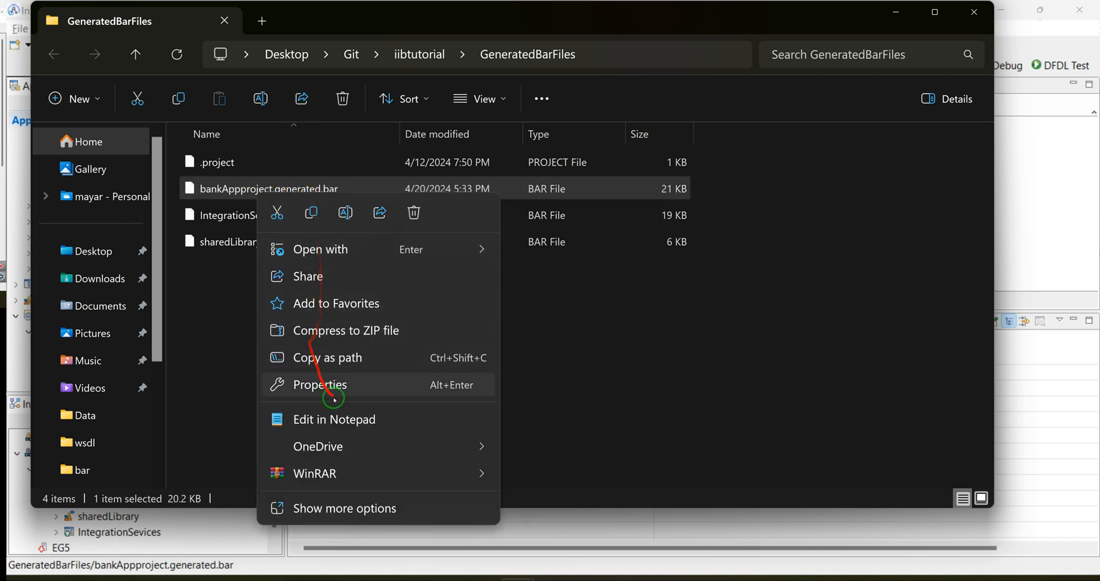
pyautogui.click(310, 215)
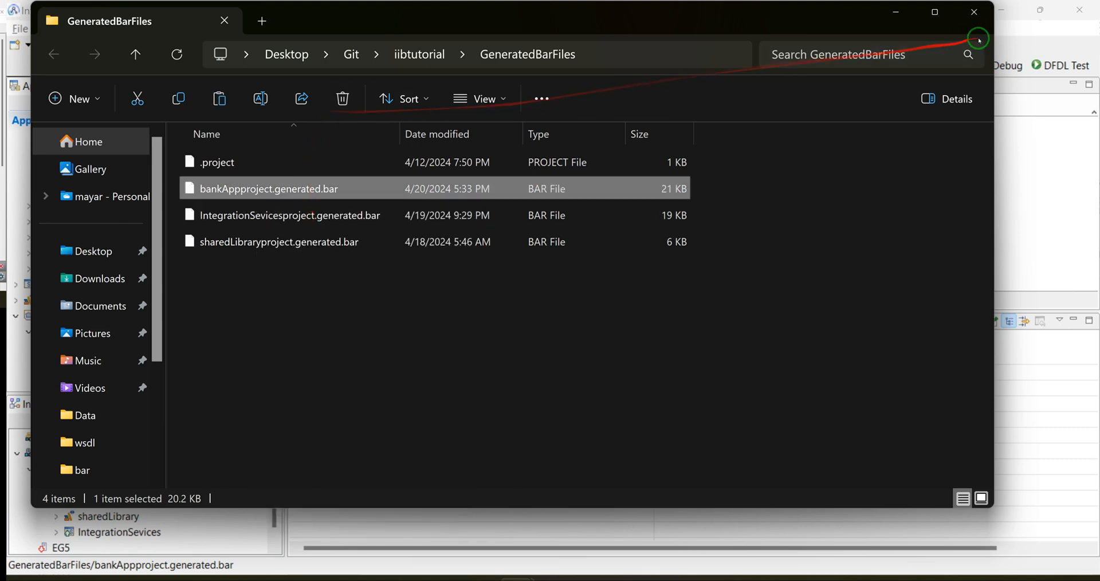
pyautogui.click(974, 11)
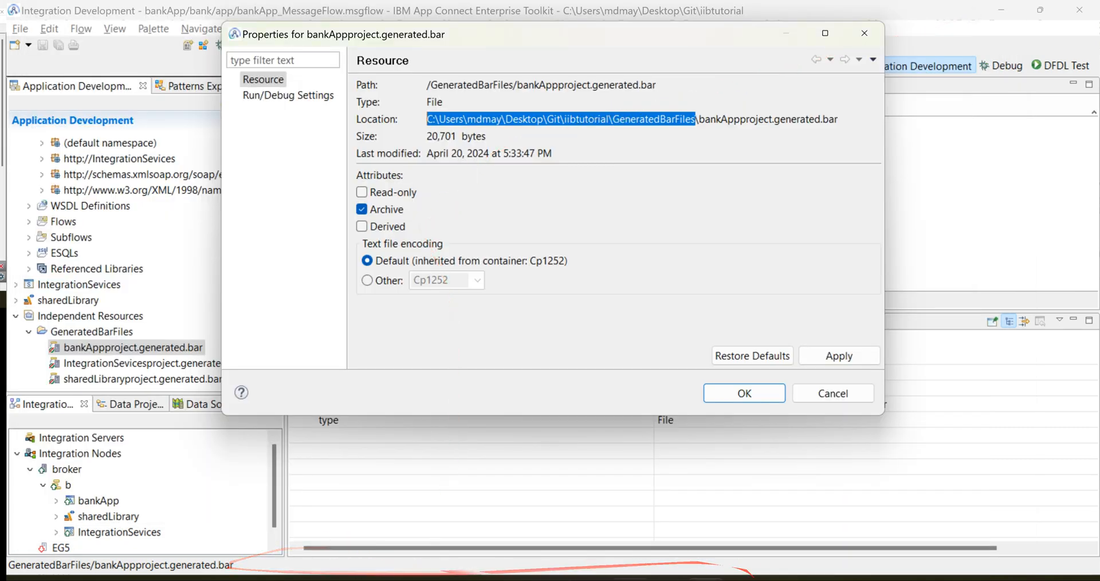
pyautogui.hotkey('alt', 'Tab')
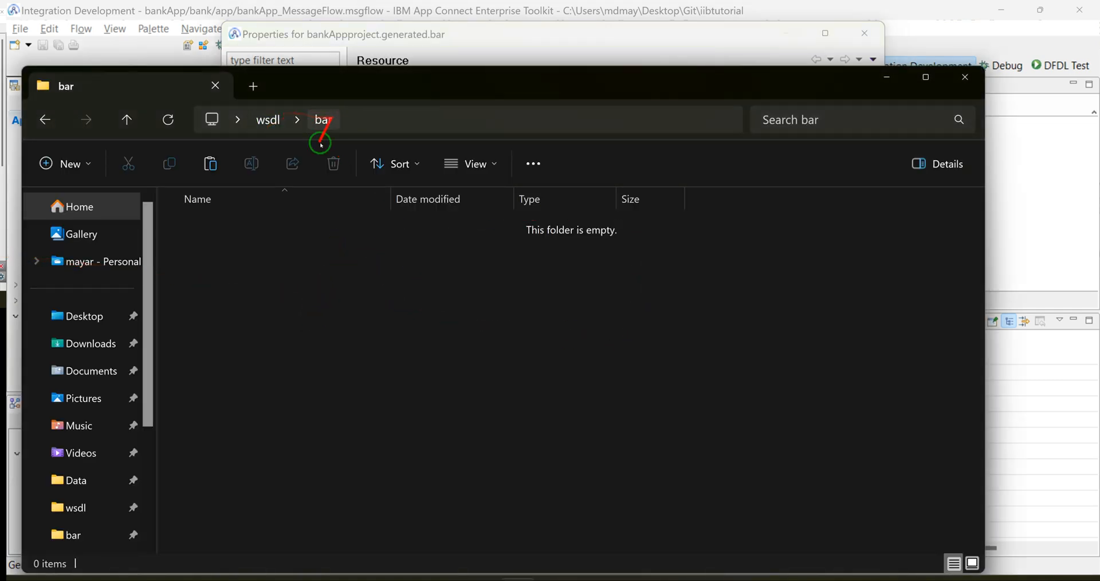
pyautogui.rightClick(275, 263)
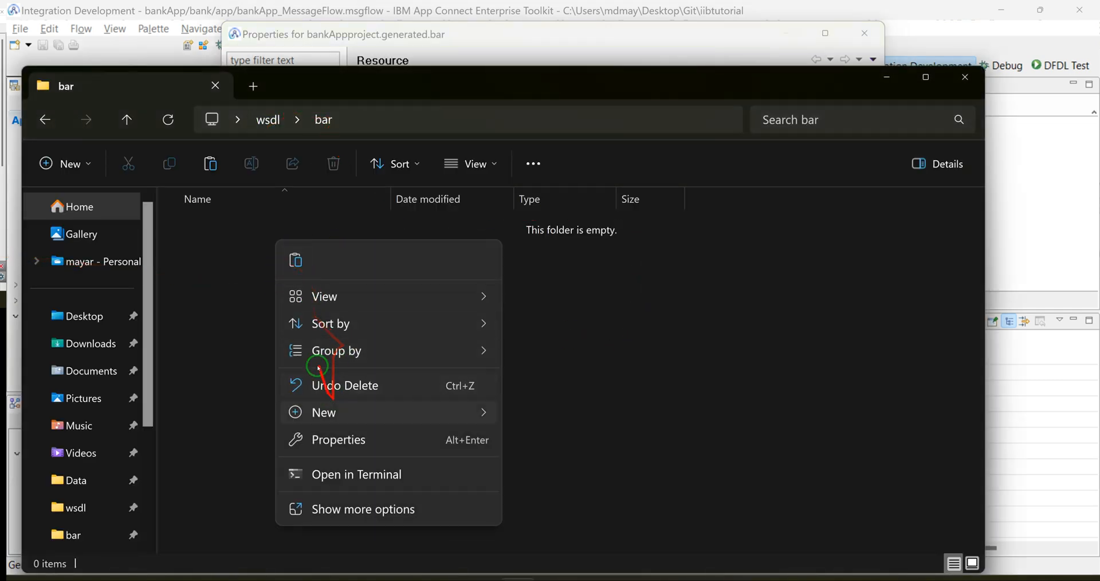
pyautogui.click(295, 261)
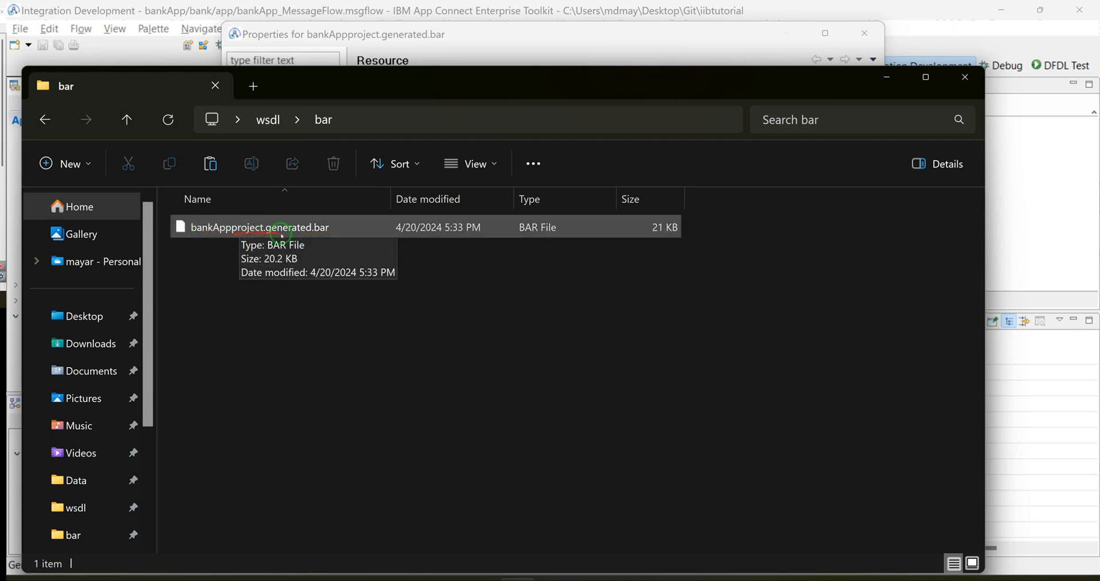
# Step: Copy the bar folder's path and launch IBM App Connect Enterprise Console 11.0.0.14 as administrator
pyautogui.click(348, 113)
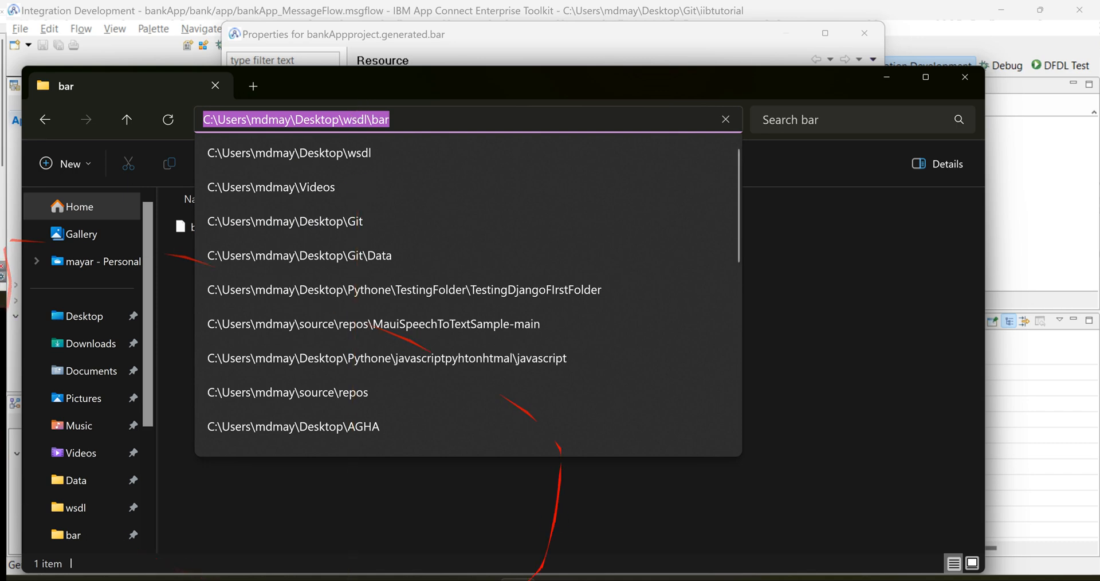
pyautogui.click(316, 580)
pyautogui.write('ibm')
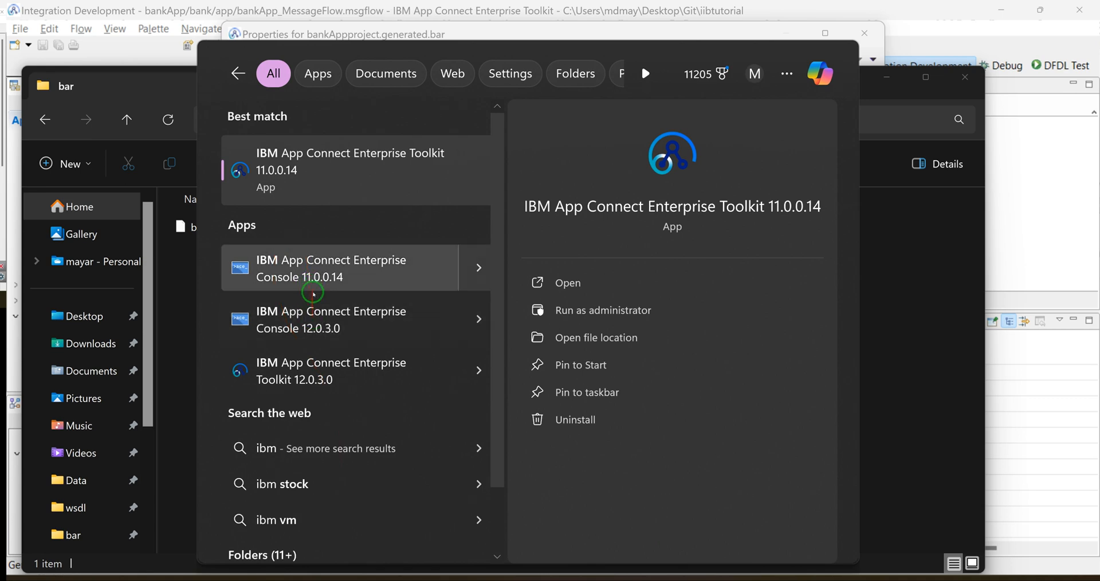
pyautogui.rightClick(312, 278)
pyautogui.click(386, 304)
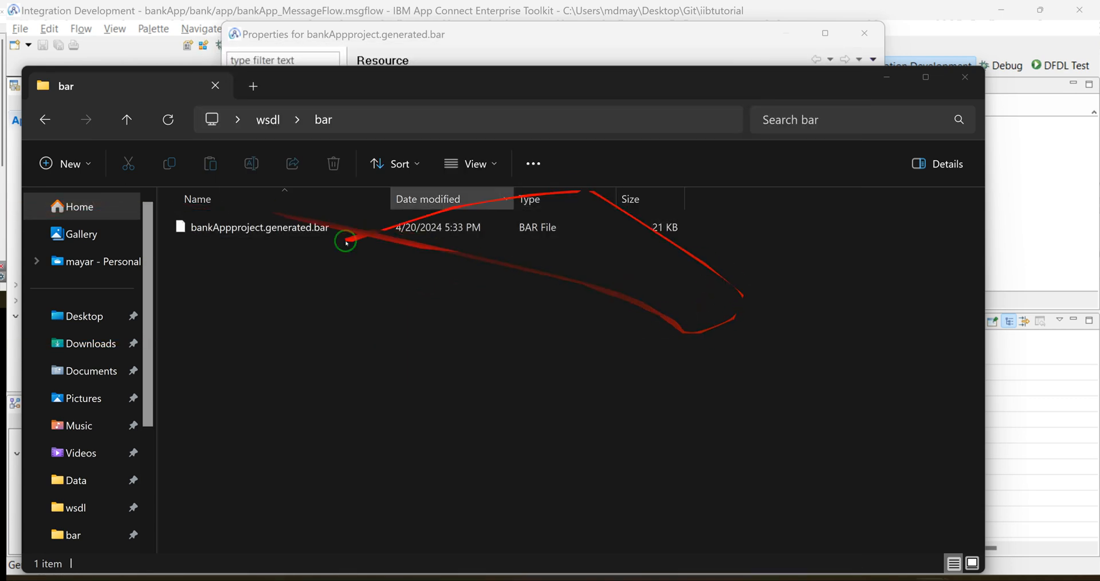
pyautogui.moveTo(1, 89); pyautogui.dragTo(691, 99)
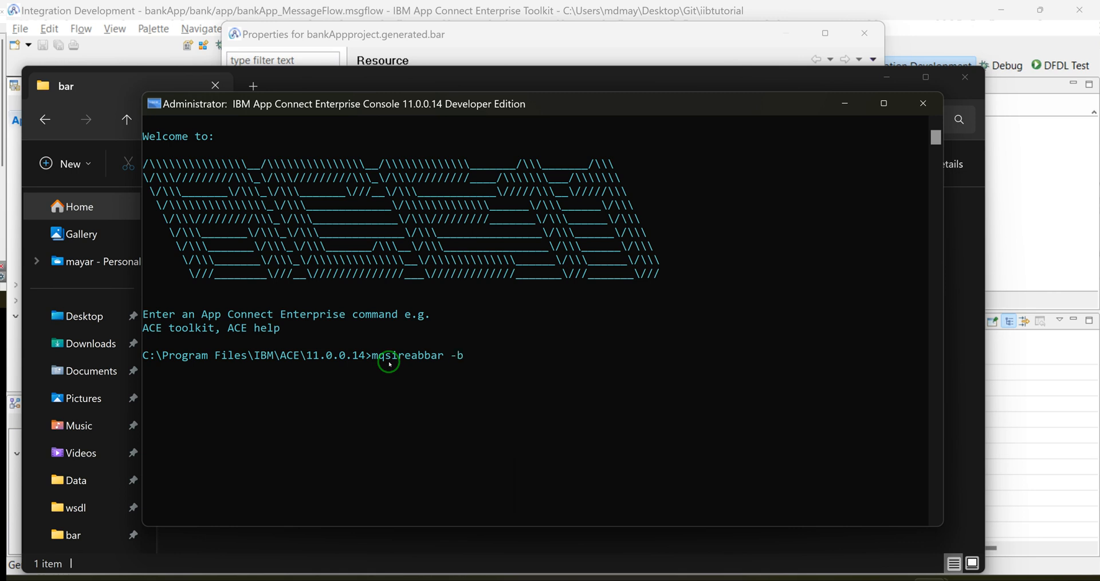
# Step: Replace the unfinished console command with a change of directory to the copied path of the wsdl\bar folder on the Desktop
pyautogui.press('BackSpace')
pyautogui.press('BackSpace')
pyautogui.press('BackSpace')
pyautogui.press('BackSpace')
pyautogui.press('BackSpace')
pyautogui.press('BackSpace')
pyautogui.press('BackSpace')
pyautogui.press('BackSpace')
pyautogui.press('BackSpace')
pyautogui.press('BackSpace')
pyautogui.press('BackSpace')
pyautogui.press('BackSpace')
pyautogui.press('BackSpace')
pyautogui.press('BackSpace')
pyautogui.write('cd')
pyautogui.hotkey('ctrl', 'v')
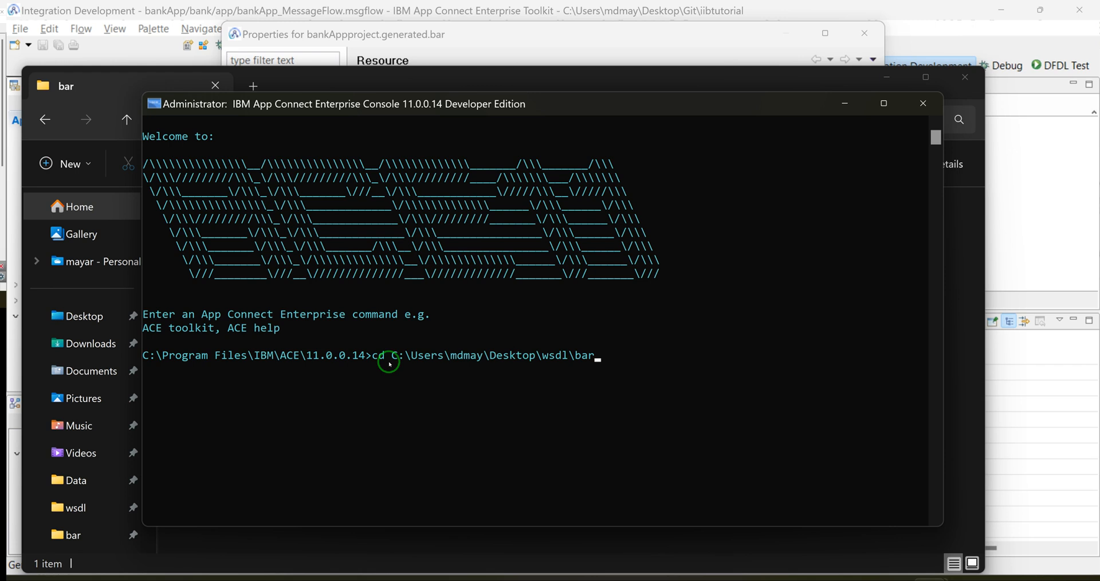
pyautogui.press('Return')
# Step: List the bar folder's contents and read bankAppproject.generated.bar recursively with mqsireadbar -b and -r
pyautogui.write('d')
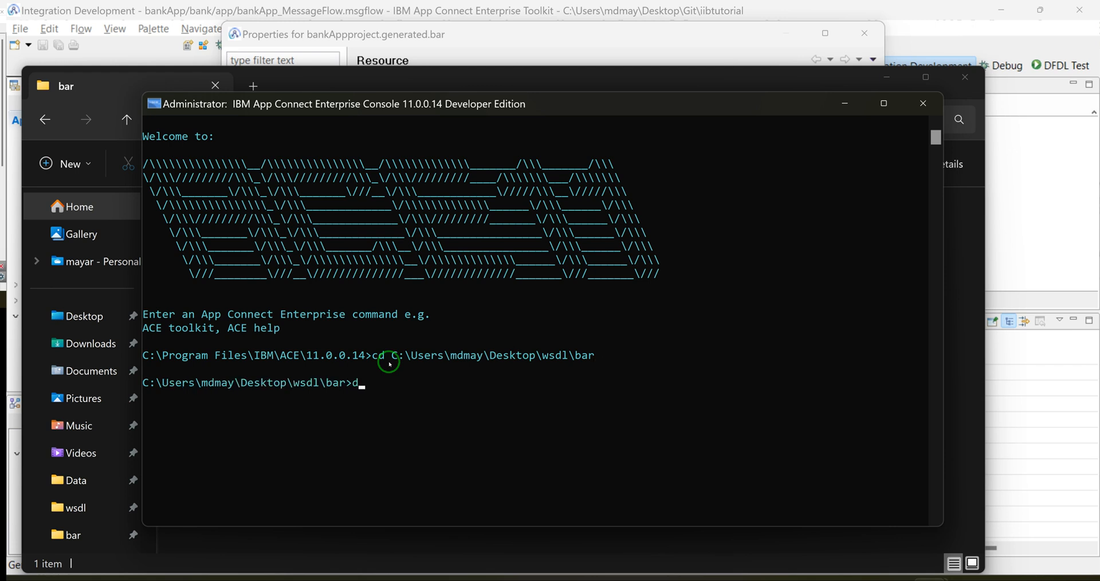
pyautogui.write('ir')
pyautogui.press('Return')
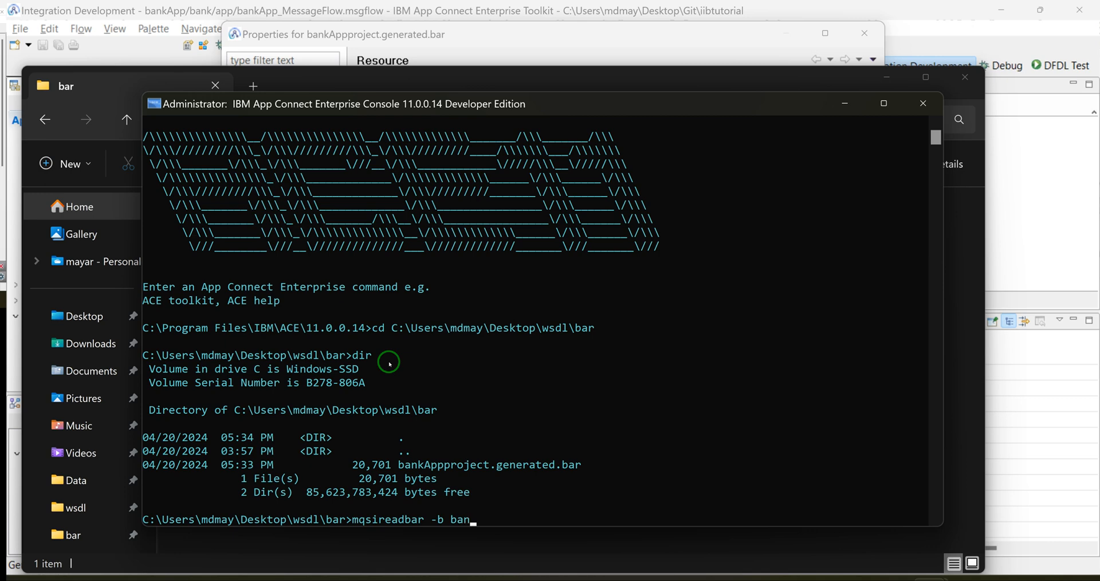
pyautogui.press('Tab')
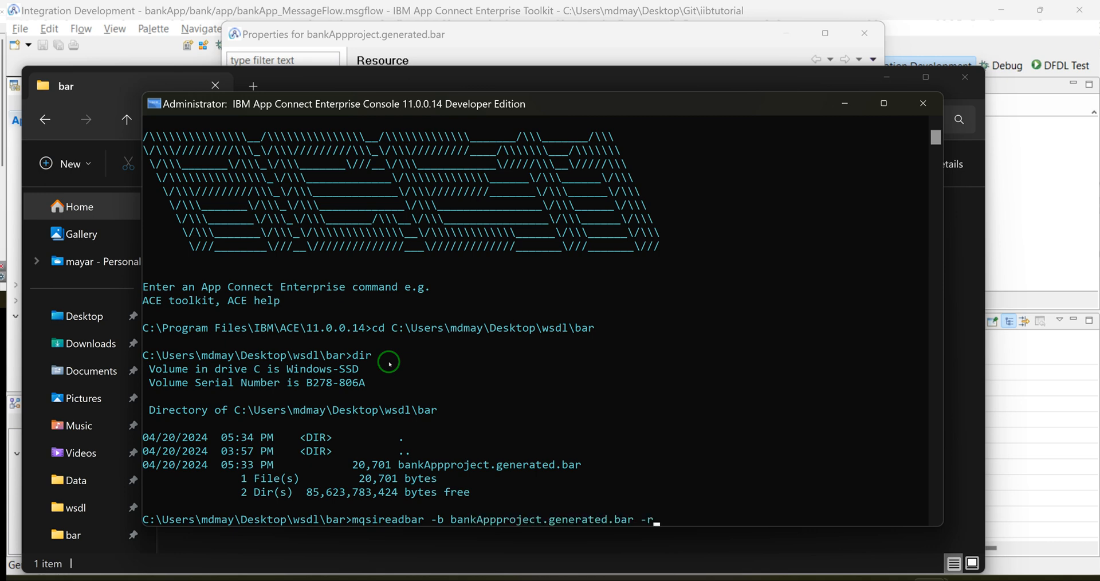
pyautogui.press('Return')
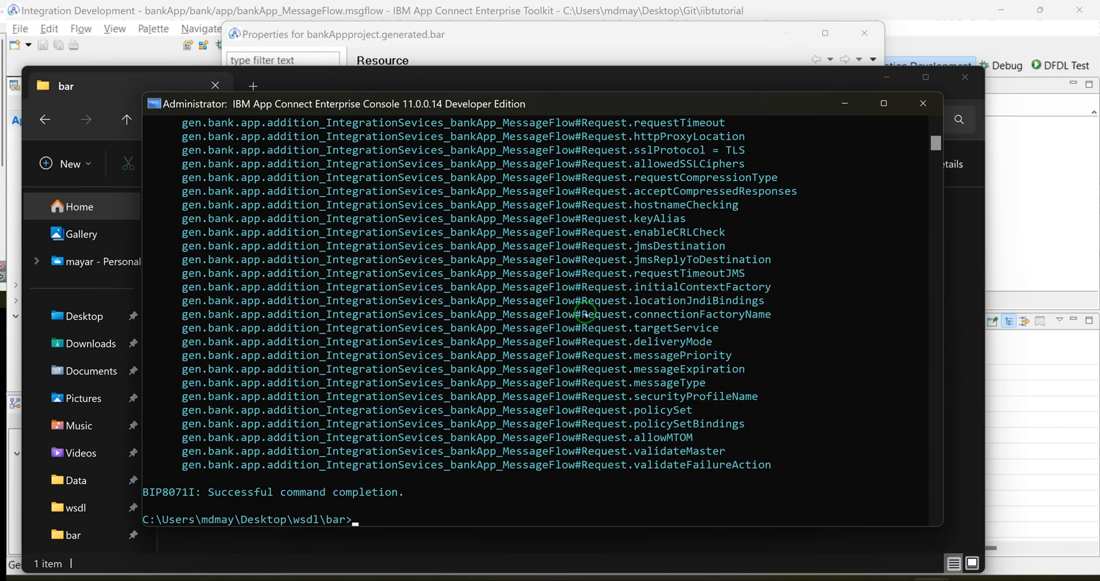
# Step: Examine the webServiceURL, requestTimeout, dataSource, queueName, schemasName and tablename properties in the mqsireadbar output
pyautogui.scroll(3, 573, 292)
pyautogui.moveTo(735, 218); pyautogui.dragTo(929, 221)
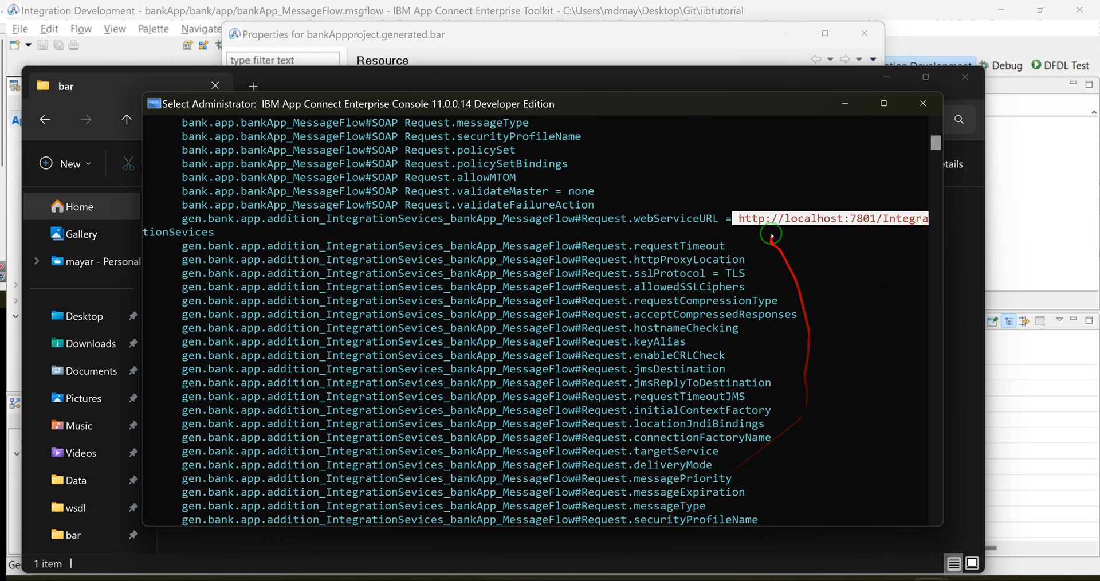
pyautogui.scroll(10, 768, 232)
pyautogui.scroll(1, 783, 238)
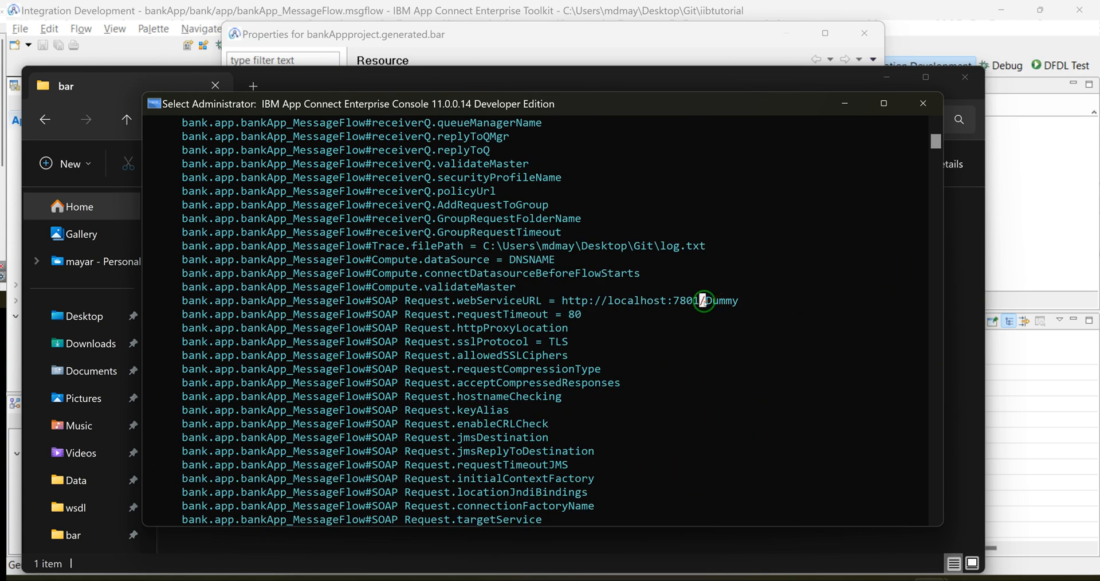
pyautogui.doubleClick(710, 300)
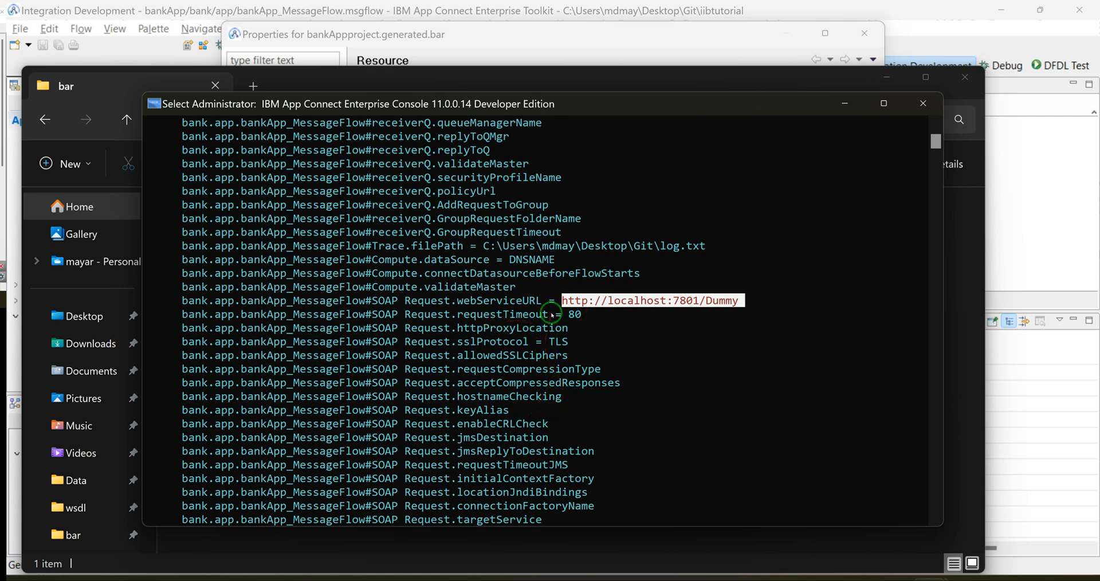
pyautogui.scroll(6, 522, 300)
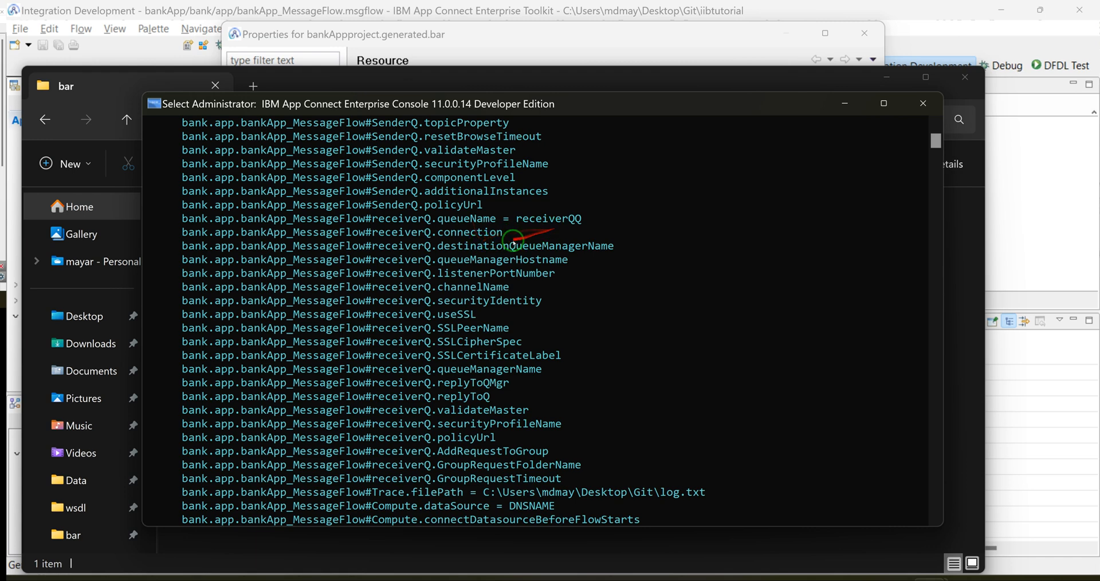
pyautogui.scroll(1, 480, 232)
pyautogui.scroll(4, 482, 232)
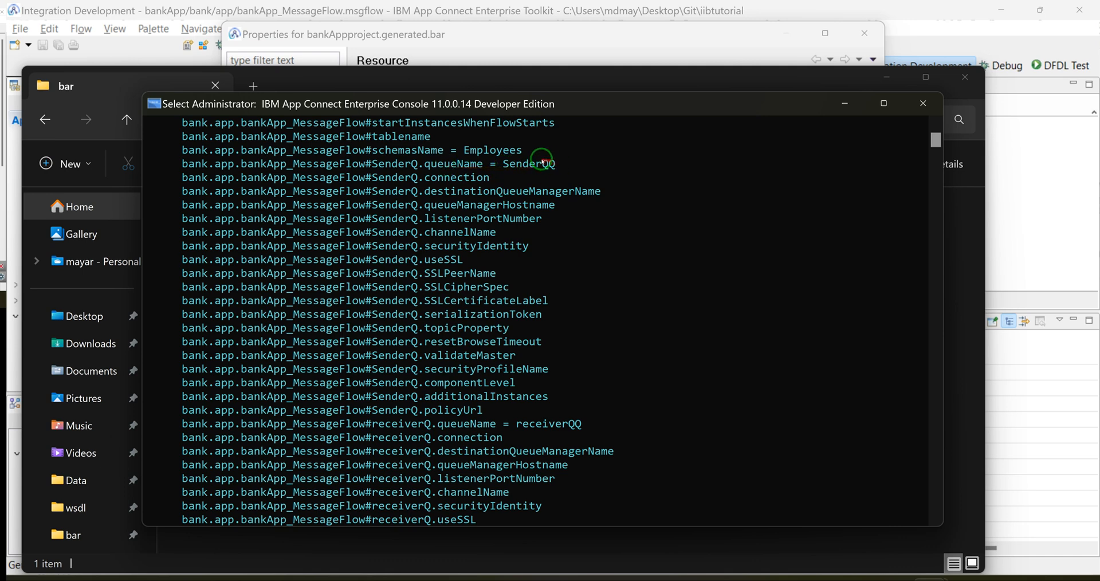
pyautogui.scroll(1, 516, 174)
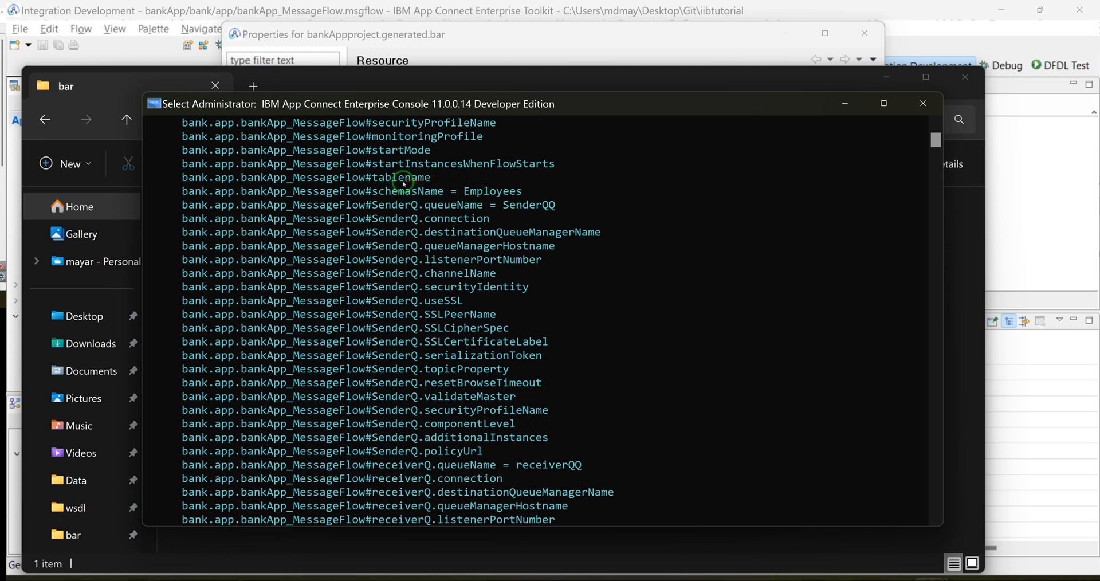
pyautogui.scroll(2, 401, 163)
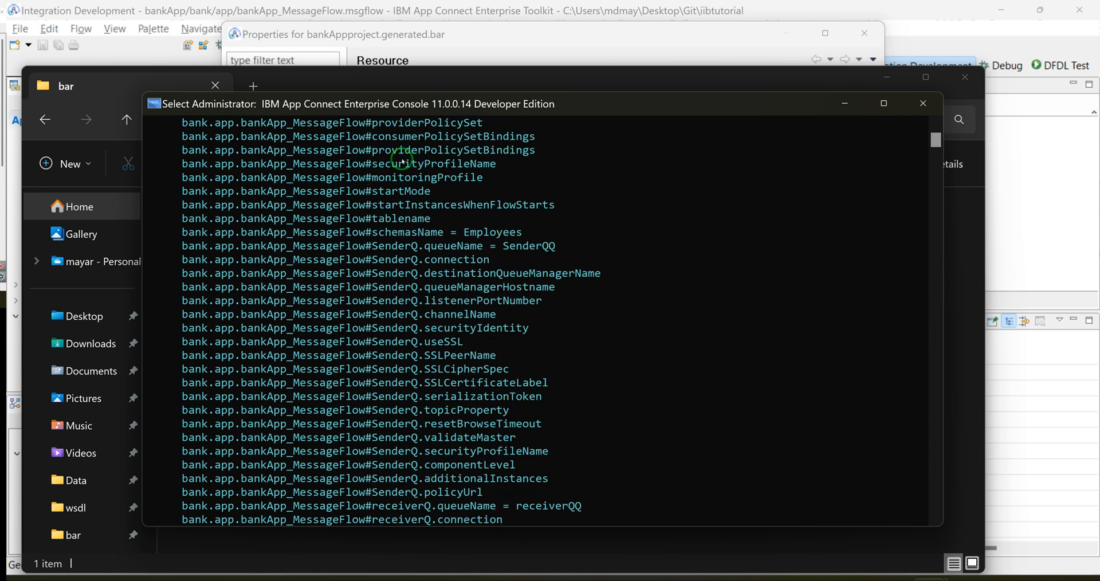
pyautogui.moveTo(433, 324); pyautogui.dragTo(749, 185)
pyautogui.scroll(-6, 676, 433)
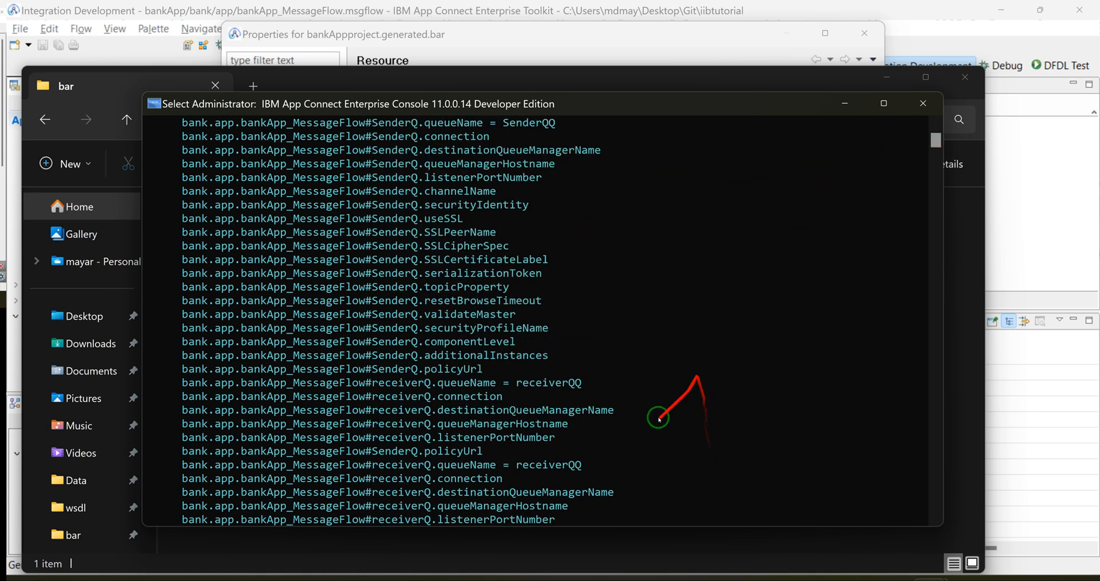
pyautogui.scroll(-6, 596, 416)
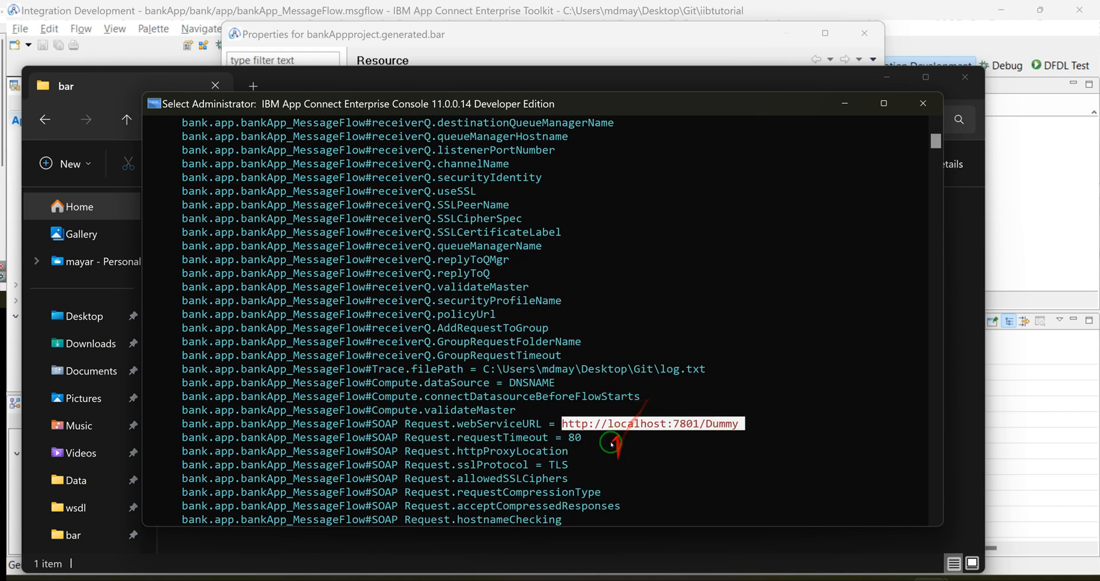
pyautogui.scroll(-2, 599, 435)
pyautogui.rightClick(606, 450)
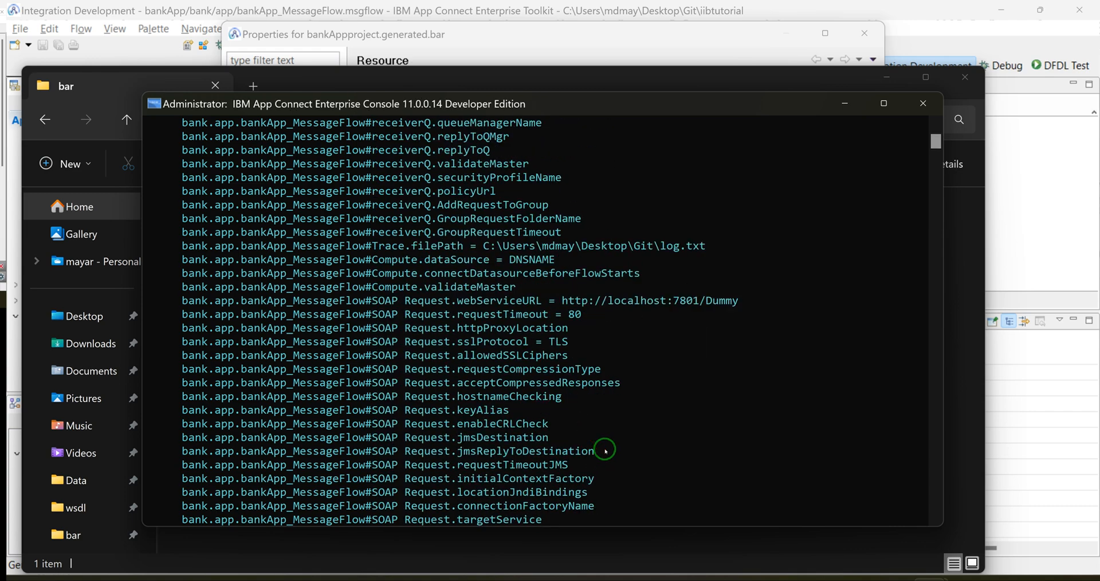
pyautogui.scroll(-4, 619, 452)
# Step: Try to export the recursive mqsireadbar output of bankAppproject.generated.bar to UAT.properties
pyautogui.write('g')
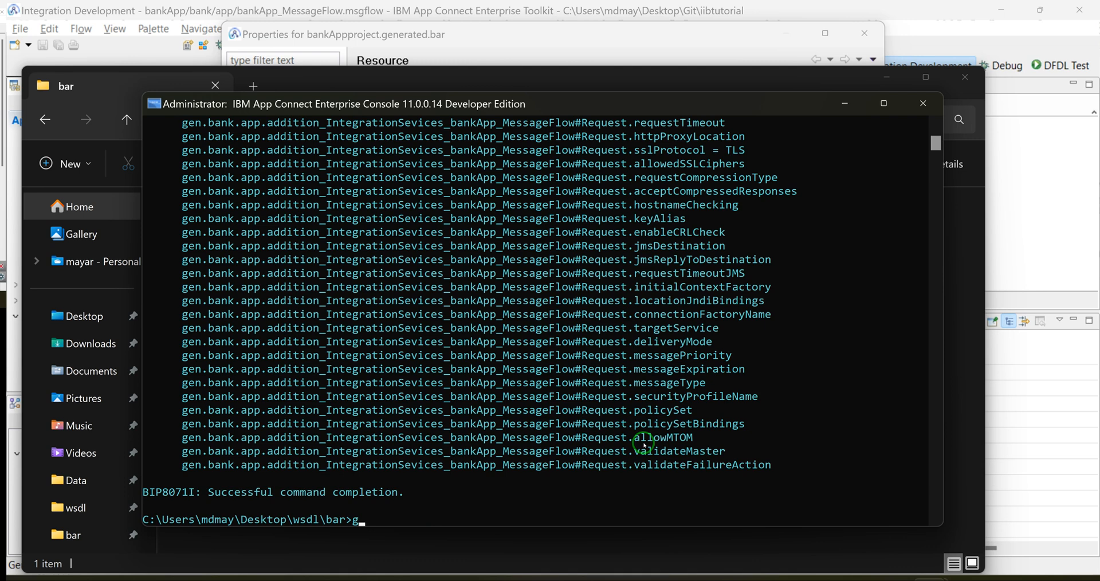
pyautogui.press('Up')
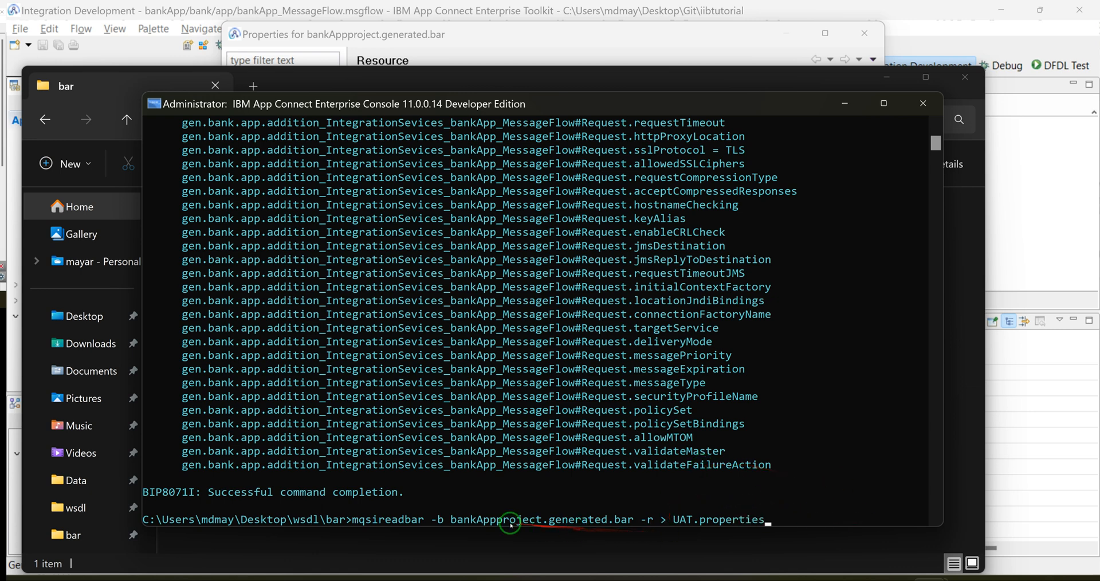
pyautogui.moveTo(325, 232); pyautogui.dragTo(371, 300)
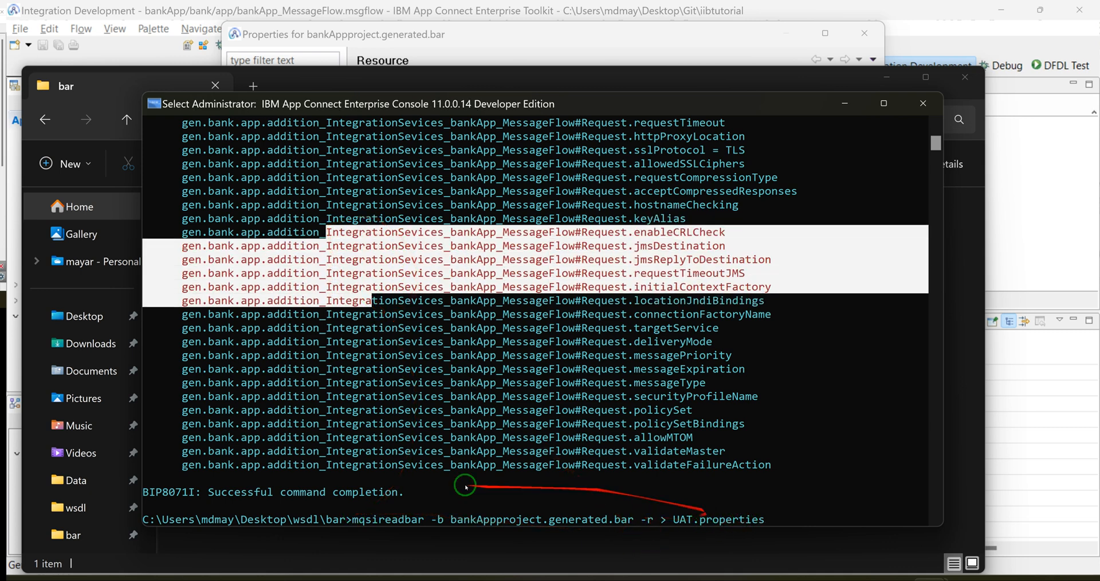
pyautogui.moveTo(596, 104); pyautogui.dragTo(781, 117)
pyautogui.press('Return')
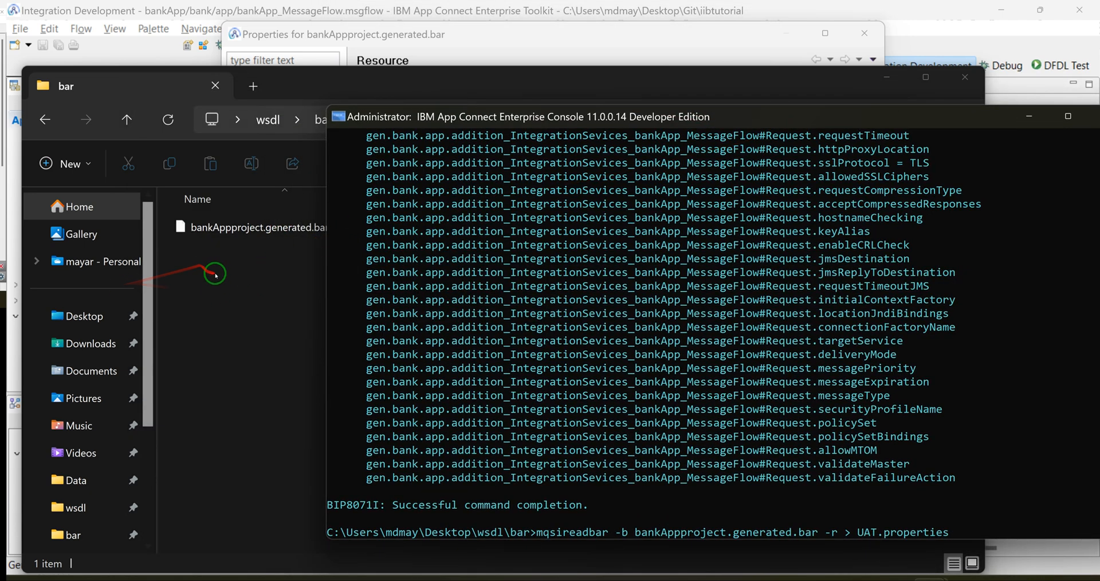
pyautogui.click(956, 534)
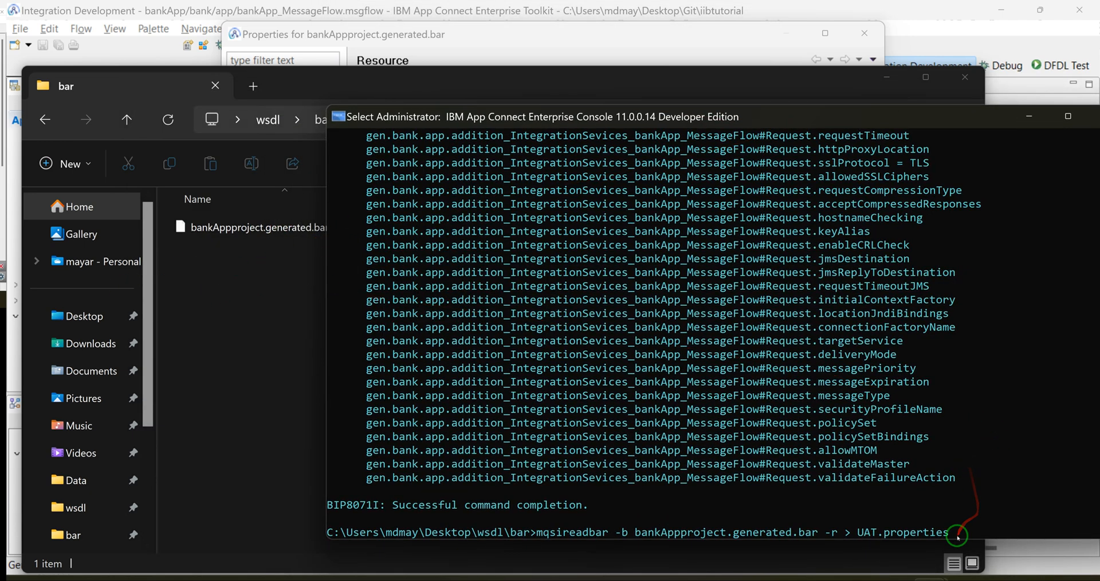
pyautogui.press('Return')
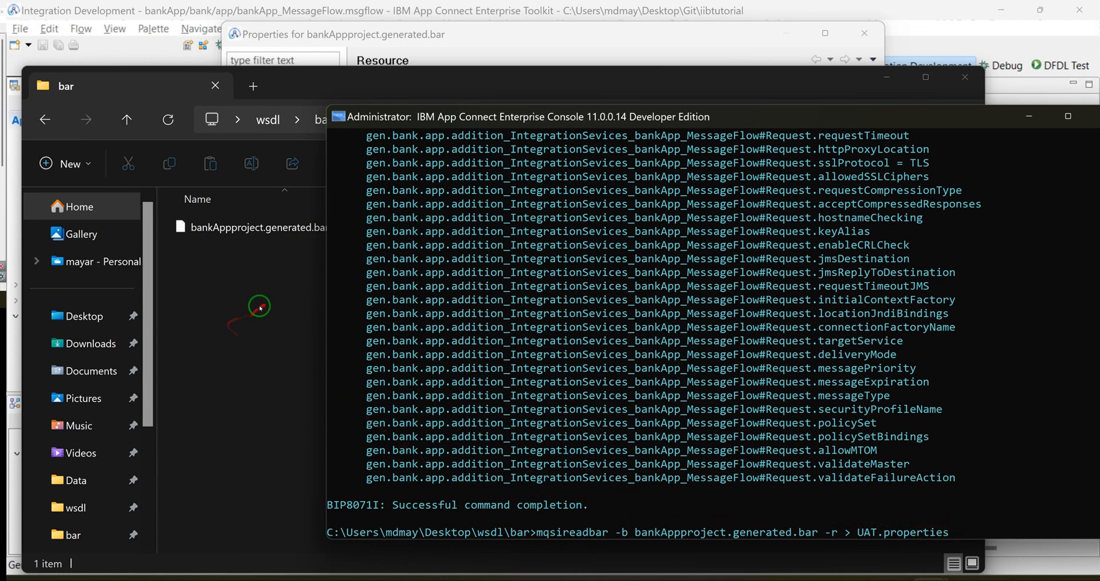
pyautogui.scroll(-2, 971, 515)
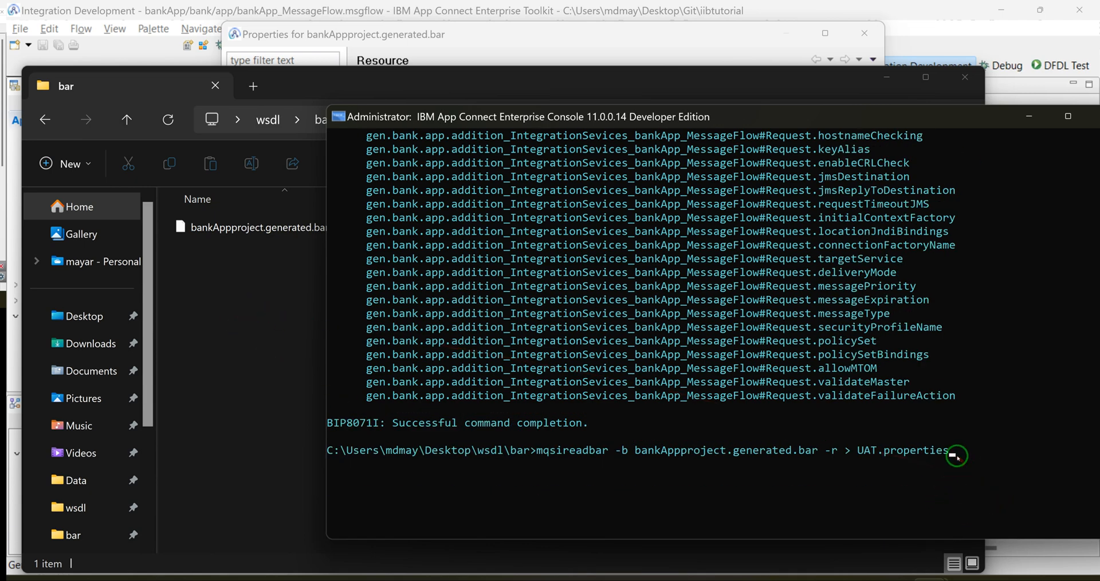
pyautogui.click(957, 455)
pyautogui.press('Return')
pyautogui.click(952, 459)
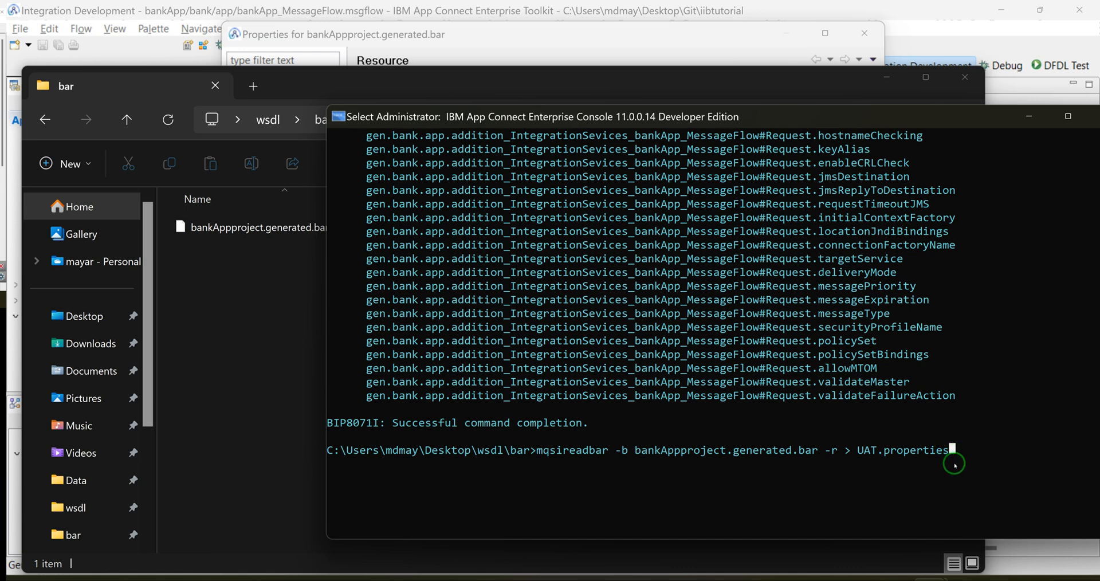
# Step: Export the BAR file's properties by running mqsireadbar -b bankAppproject.generated.bar -r > SAT.properties
pyautogui.press('Escape')
pyautogui.write('dir')
pyautogui.press('Up')
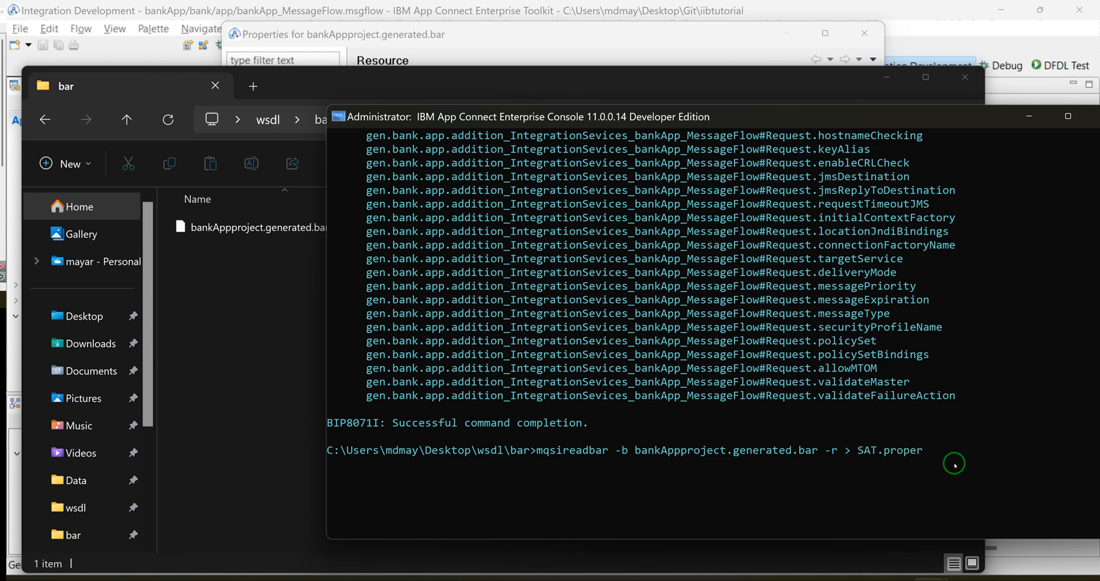
pyautogui.write('s')
pyautogui.press('Return')
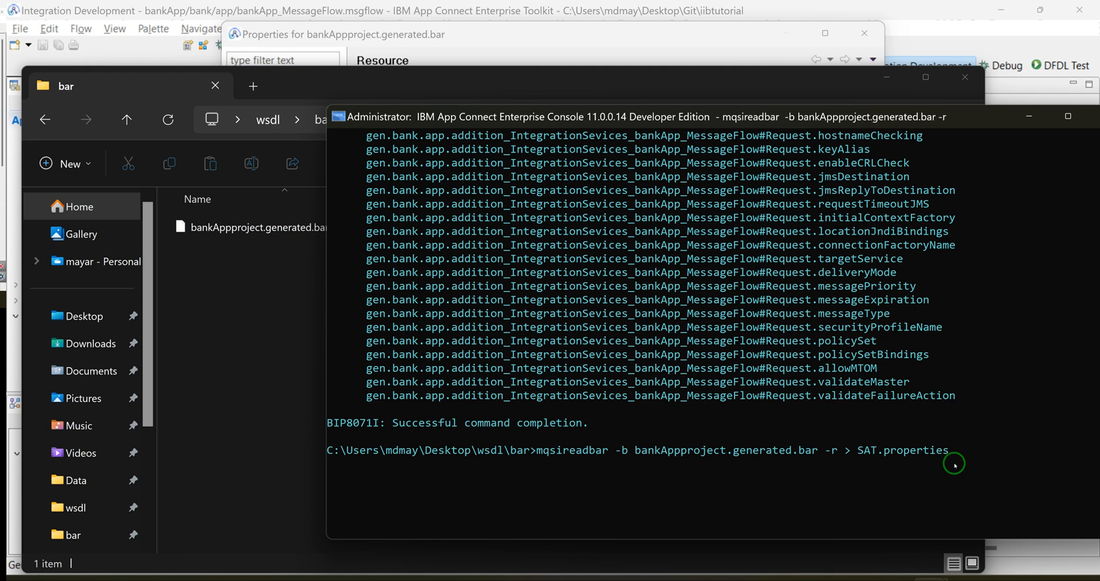
# Step: Open SAT.properties from the bar folder in Notepad
pyautogui.click(229, 263)
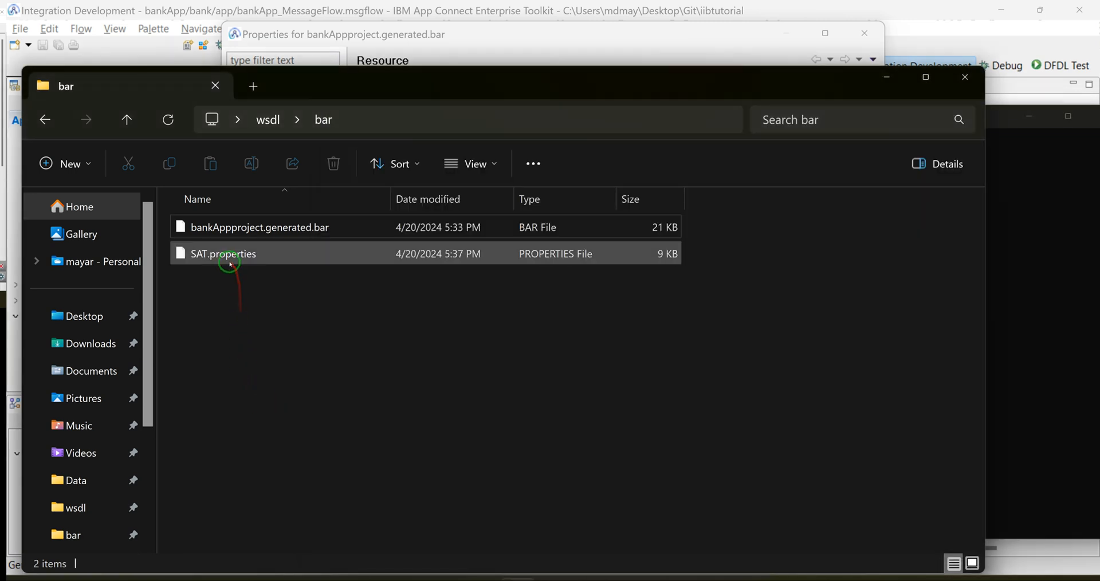
pyautogui.rightClick(221, 255)
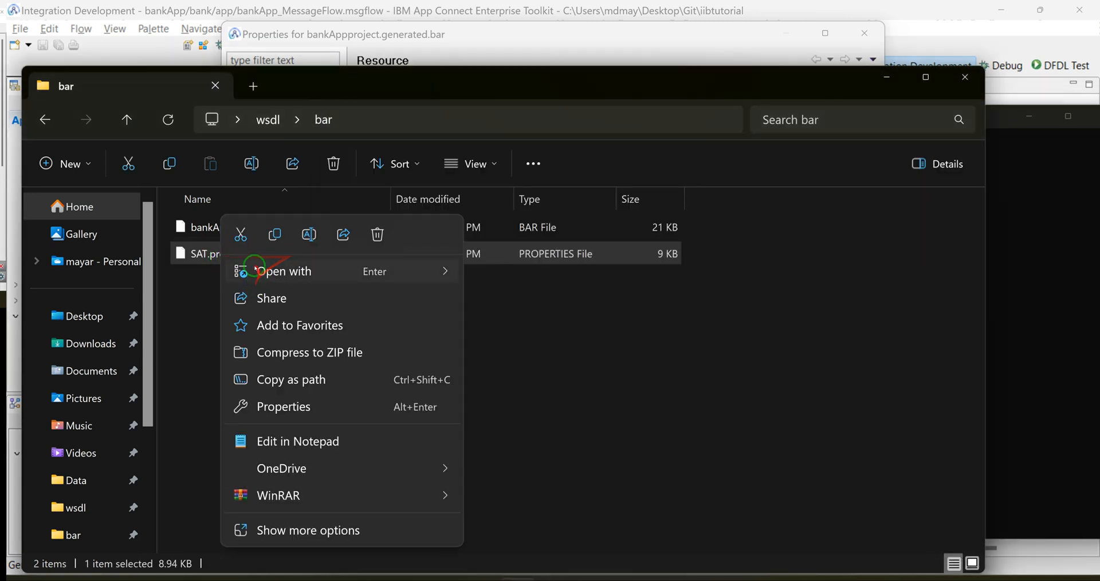
pyautogui.moveTo(445, 272)
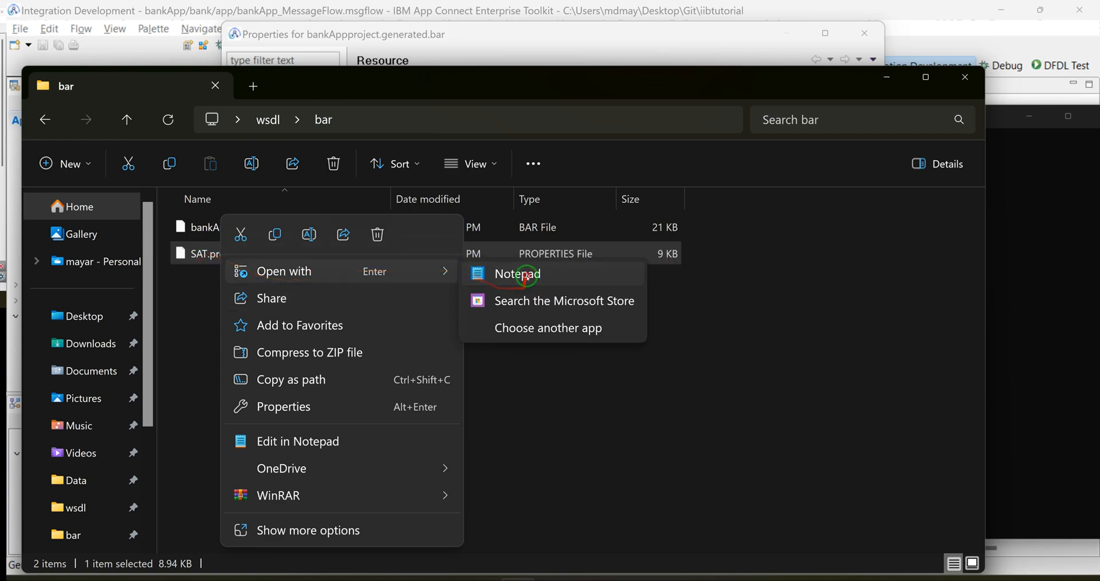
pyautogui.click(515, 274)
# Step: Examine the tablename, schemasName and SenderQ.queueName entries of bankApp_MessageFlow in SAT.properties
pyautogui.scroll(-4, 355, 246)
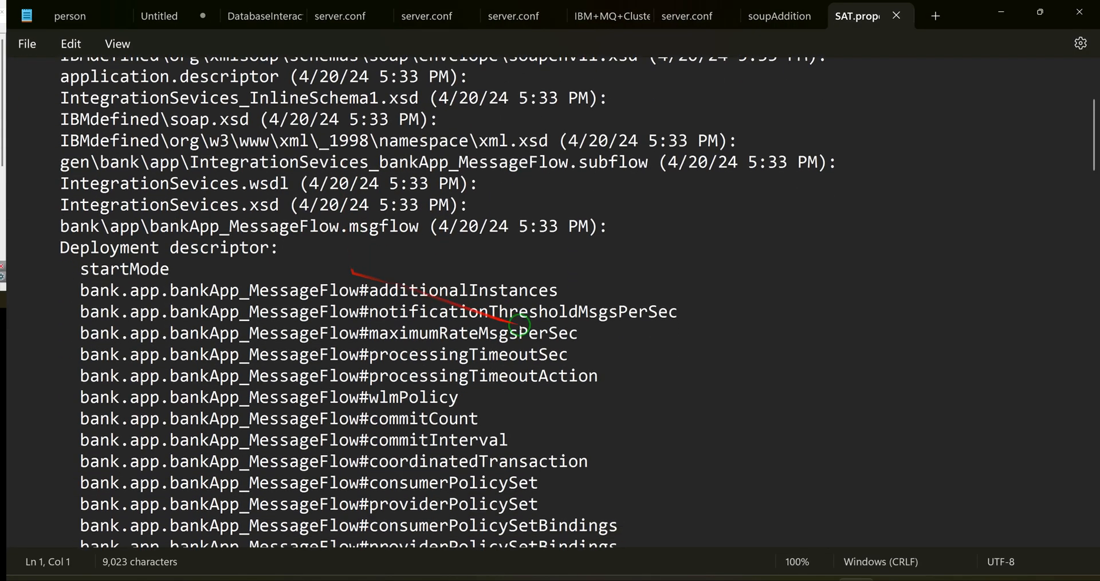
pyautogui.scroll(-3, 567, 366)
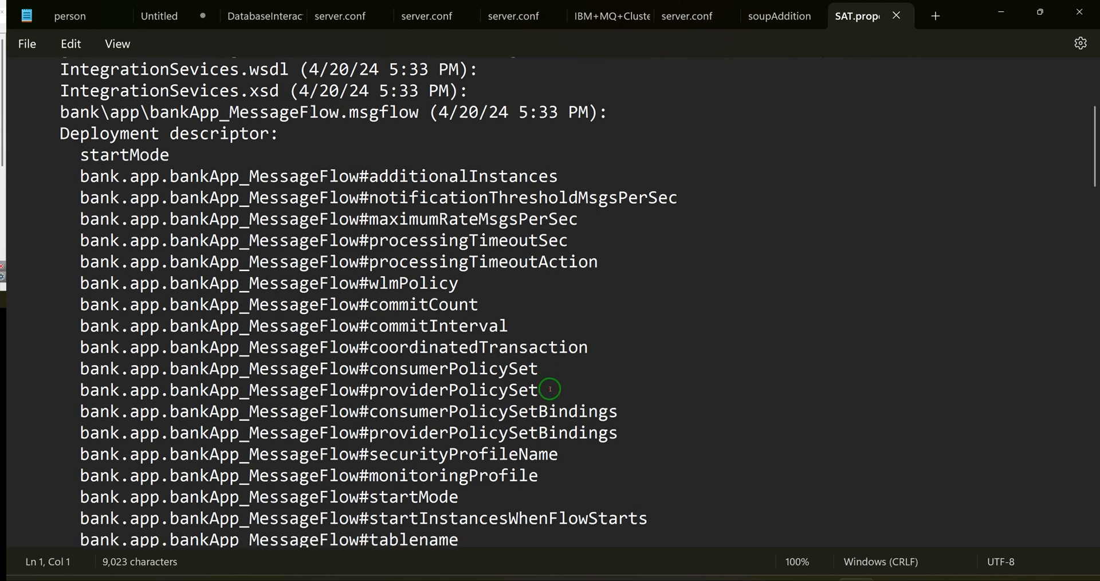
pyautogui.scroll(-3, 607, 375)
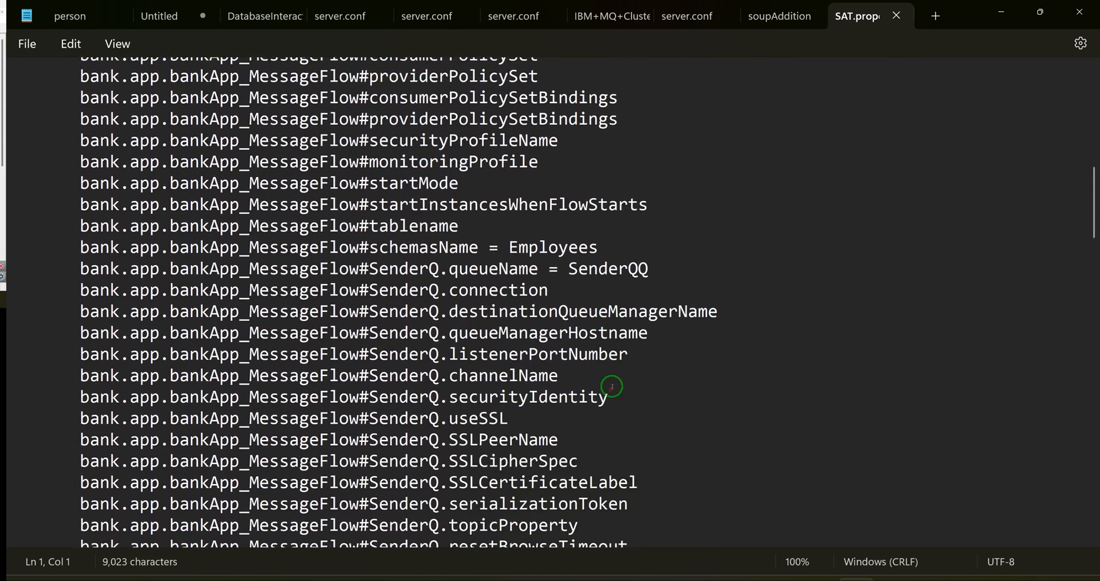
pyautogui.doubleClick(562, 248)
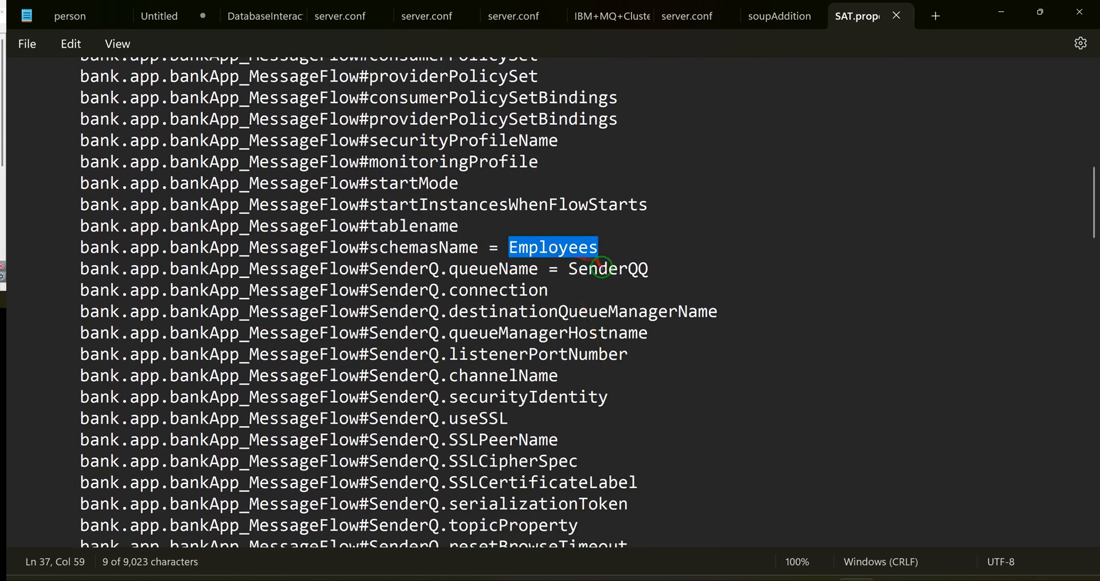
pyautogui.doubleClick(604, 269)
pyautogui.click(390, 227)
pyautogui.click(419, 226)
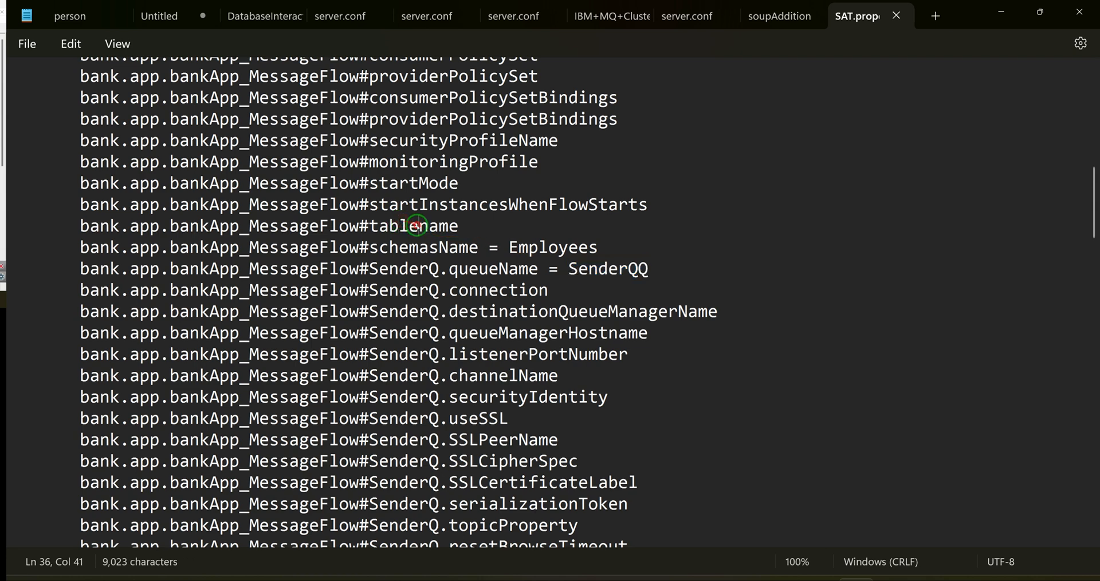
pyautogui.doubleClick(417, 227)
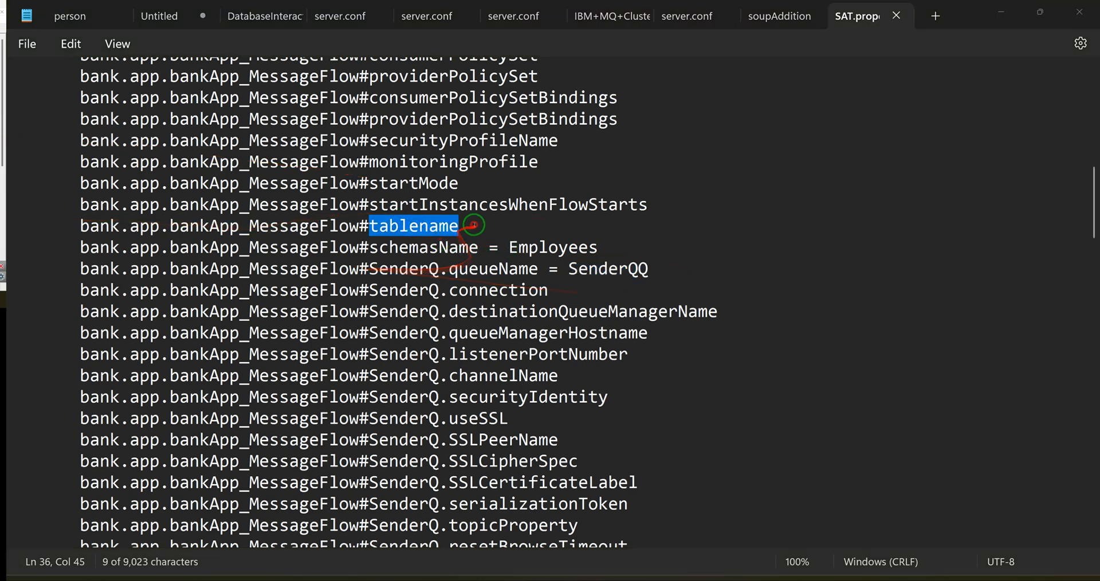
# Step: Reduce SAT.properties to the tablename, schemasName, queueName, dataSource, webServiceURL and requestTimeout lines, with tablename set to persons and the schema name filled in
pyautogui.click(550, 228)
pyautogui.moveTo(688, 216); pyautogui.dragTo(2, 56)
pyautogui.press('Delete')
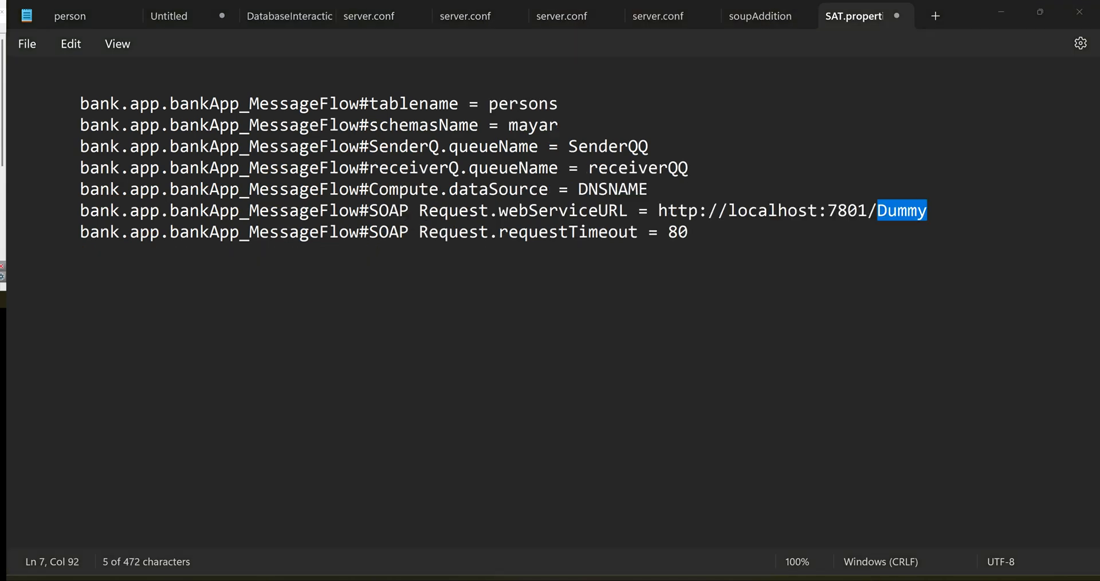
pyautogui.write('IntegrationSevices')
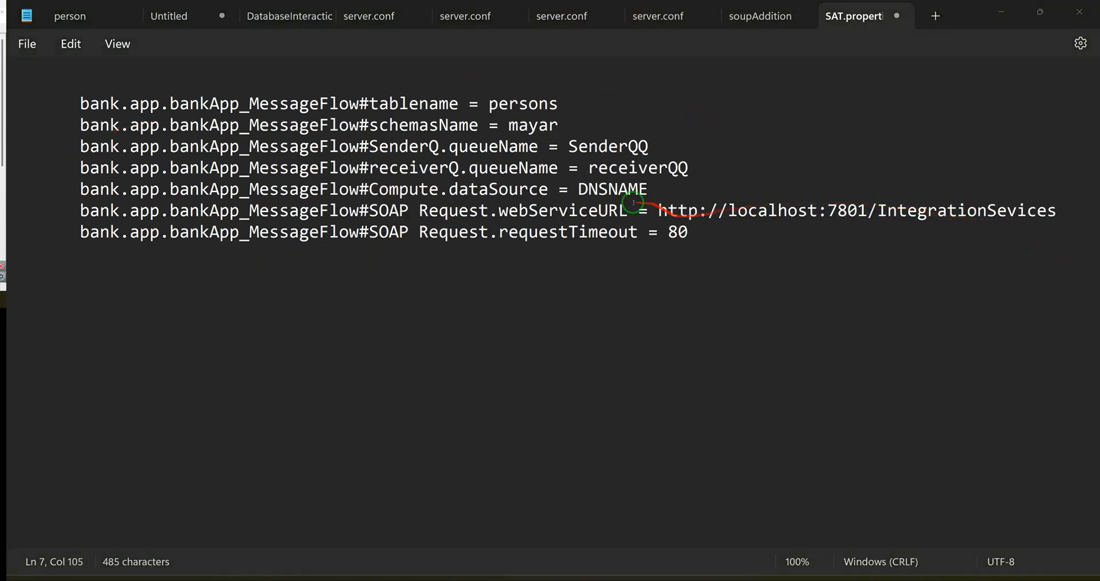
pyautogui.click(688, 167)
pyautogui.press('BackSpace')
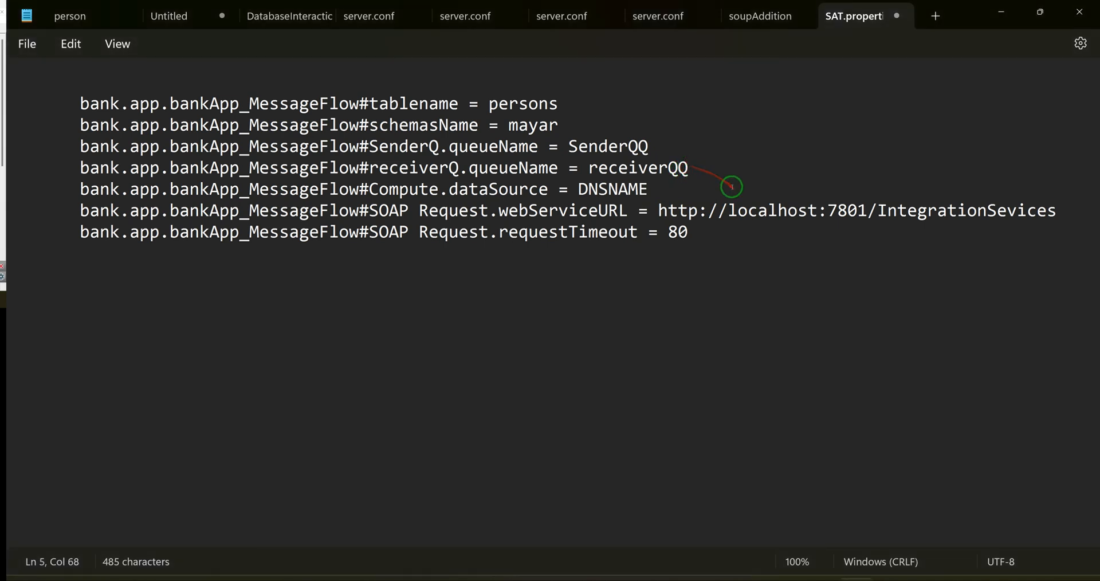
pyautogui.click(649, 147)
pyautogui.press('BackSpace')
# Step: Check the tablename and schemasName entries, save SAT.properties and put the text editor away
pyautogui.click(417, 105)
pyautogui.doubleClick(415, 105)
pyautogui.doubleClick(426, 124)
pyautogui.doubleClick(533, 125)
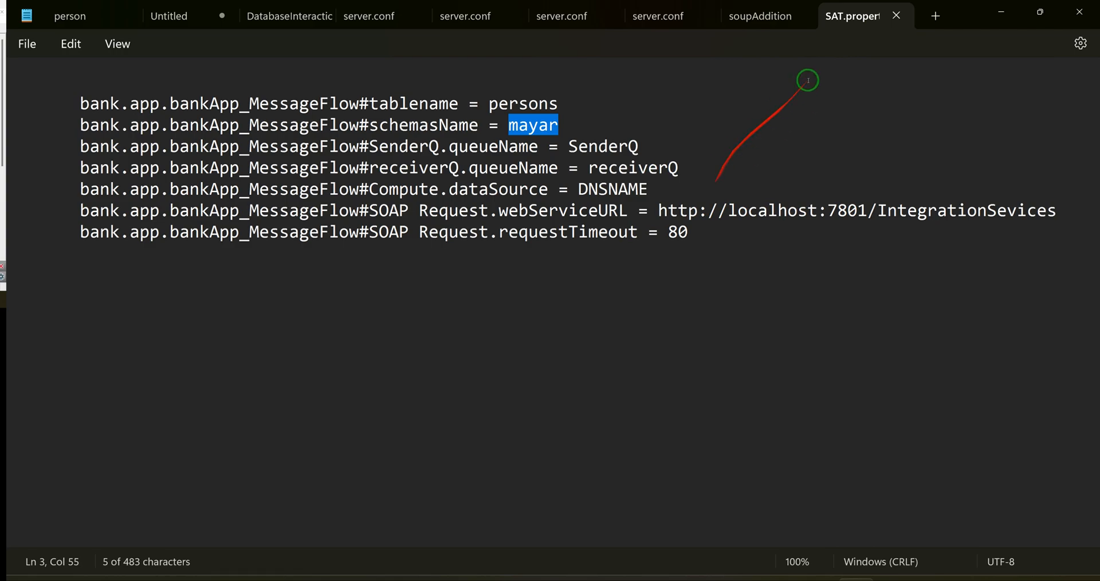
pyautogui.click(896, 15)
pyautogui.click(1001, 11)
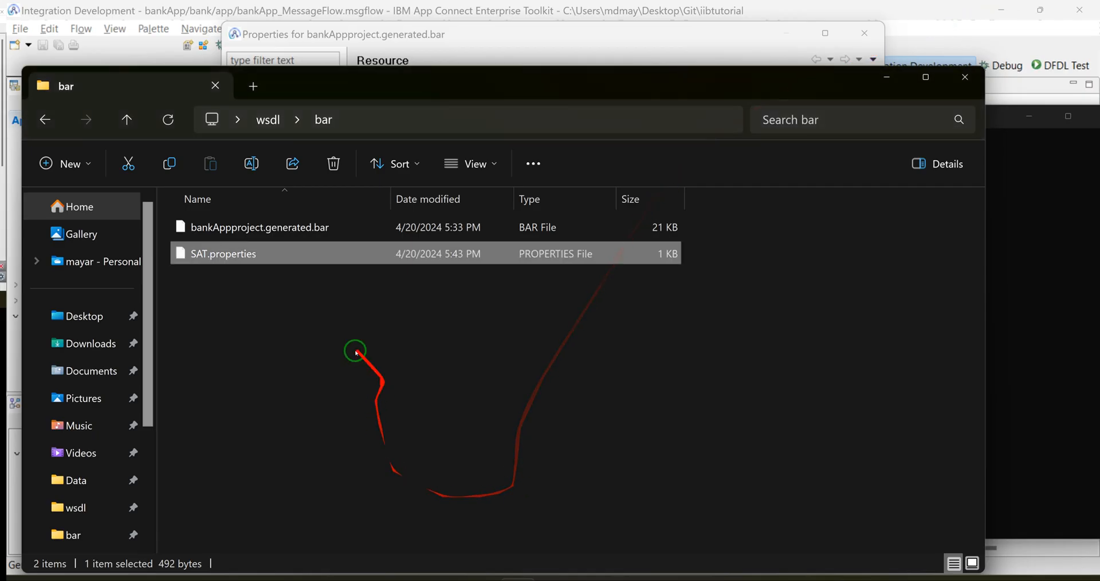
# Step: Switch to the ACE console and apply the overrides by running mqsiapplybaroverride -b bankAppproject.generated.bar -p SAT.properties -r
pyautogui.click(275, 275)
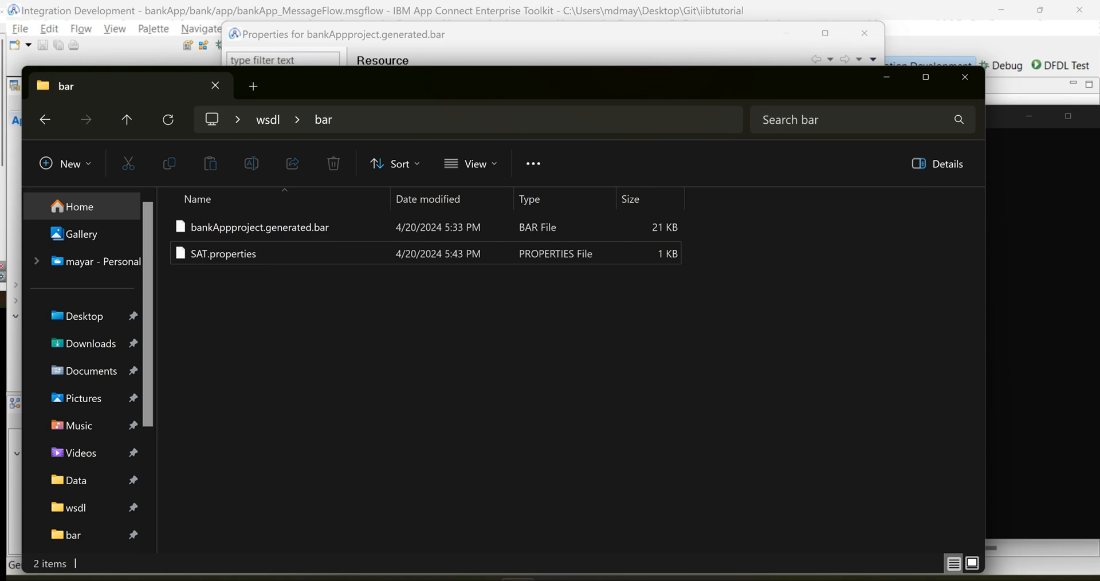
pyautogui.hotkey('alt', 'Tab')
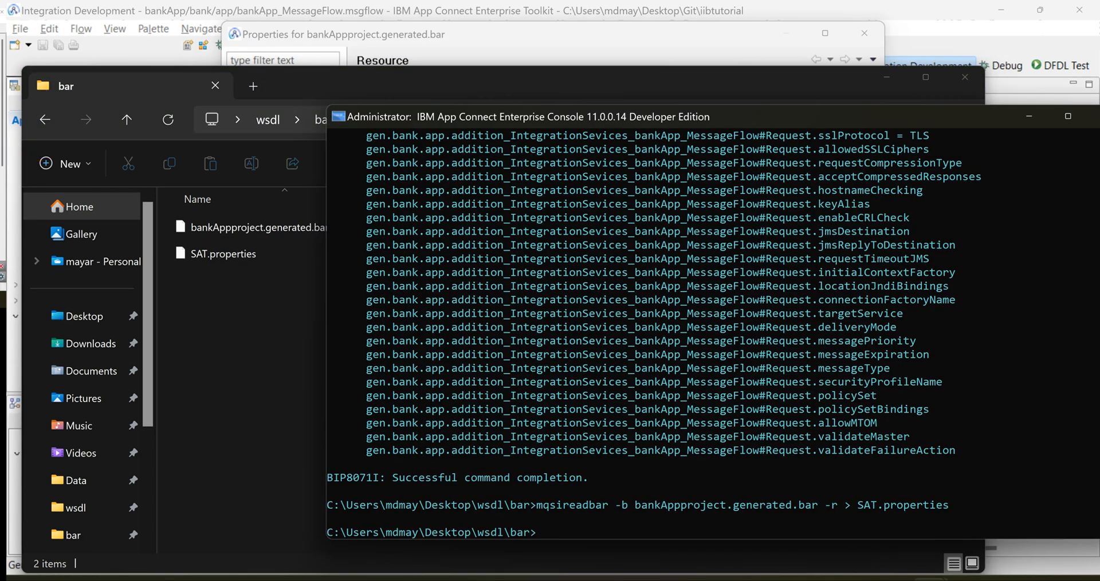
pyautogui.moveTo(798, 114); pyautogui.dragTo(864, 84)
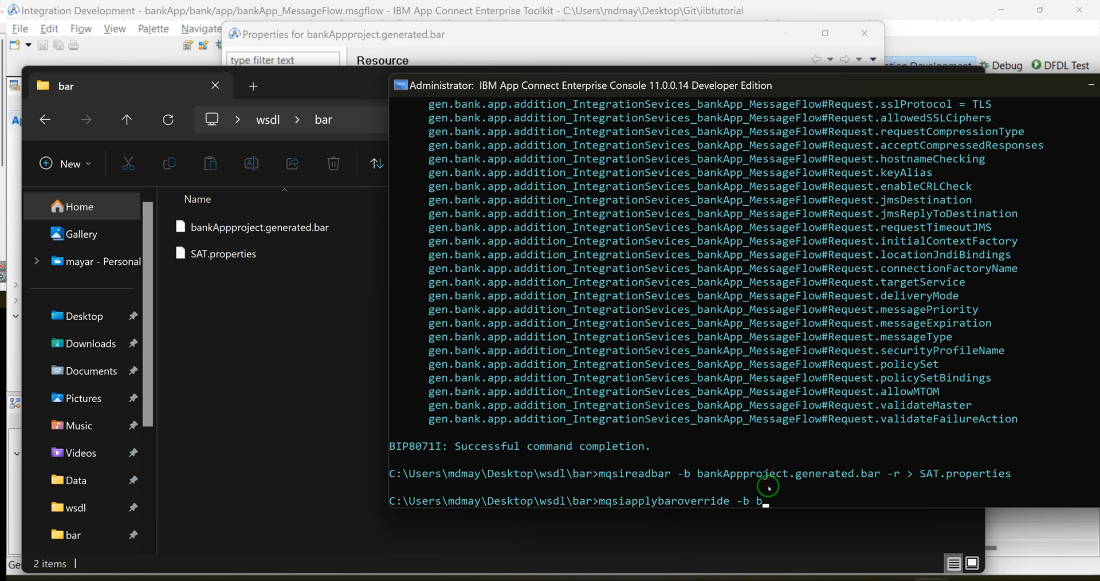
pyautogui.press('Tab')
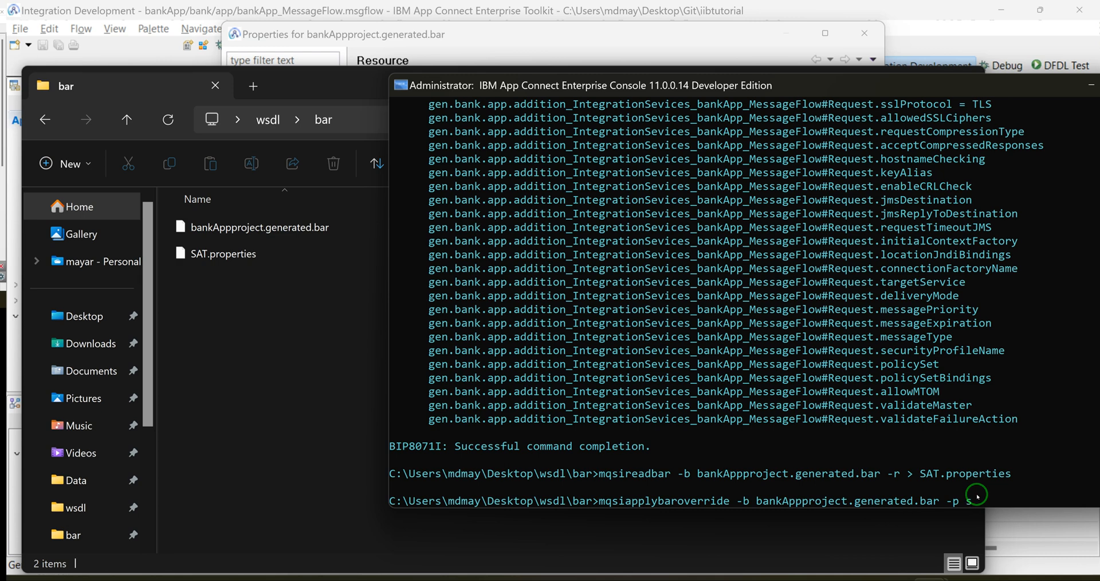
pyautogui.press('Tab')
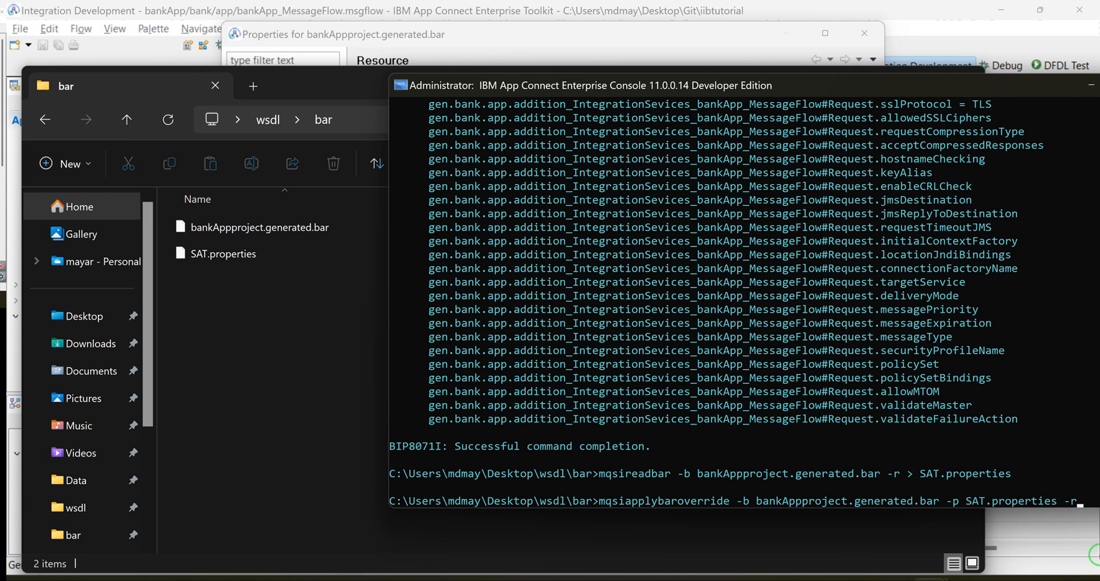
pyautogui.press('Return')
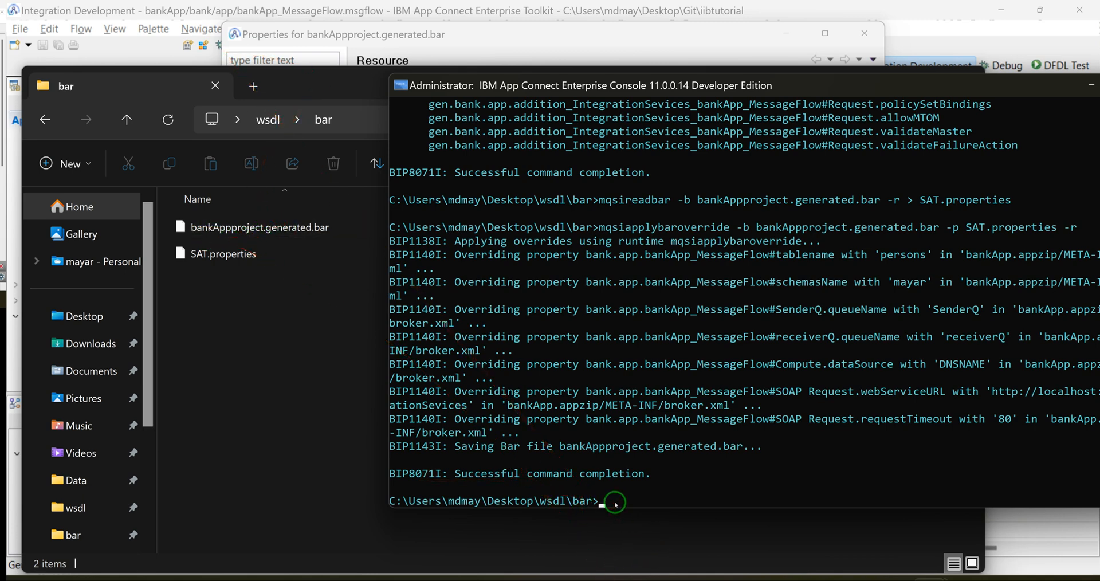
# Step: Run mqsireadbar -b bankAppproject.generated.bar -r and check the tablename, schemasName and queueName values in its output
pyautogui.press('Up')
pyautogui.press('Up')
pyautogui.press('BackSpace')
pyautogui.press('BackSpace')
pyautogui.press('BackSpace')
pyautogui.press('BackSpace')
pyautogui.press('BackSpace')
pyautogui.press('BackSpace')
pyautogui.press('BackSpace')
pyautogui.press('BackSpace')
pyautogui.press('BackSpace')
pyautogui.press('BackSpace')
pyautogui.press('BackSpace')
pyautogui.press('BackSpace')
pyautogui.press('BackSpace')
pyautogui.press('BackSpace')
pyautogui.press('BackSpace')
pyautogui.press('BackSpace')
pyautogui.press('BackSpace')
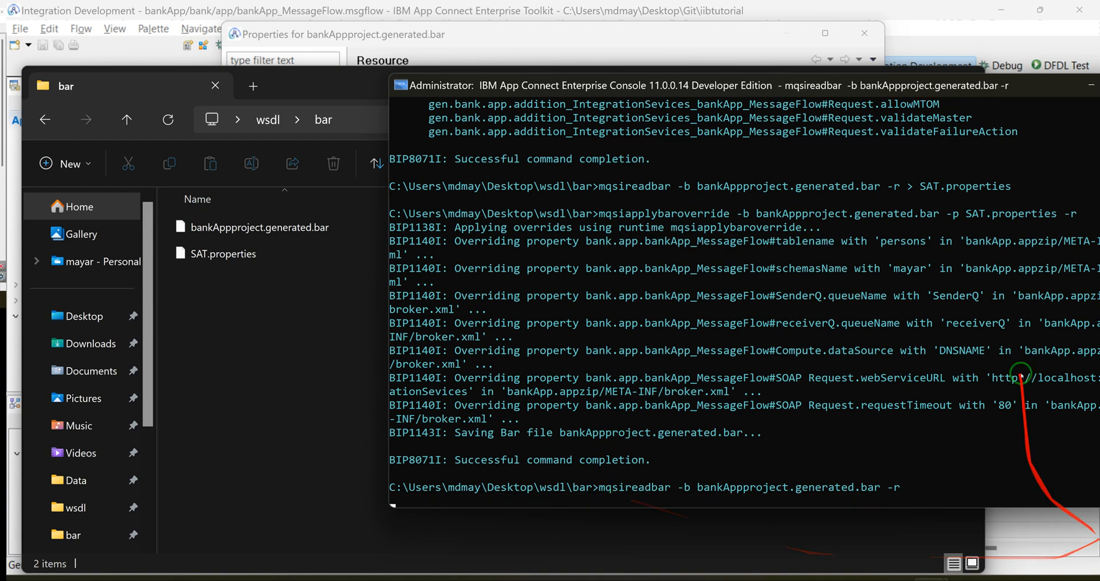
pyautogui.press('Return')
pyautogui.scroll(12, 815, 282)
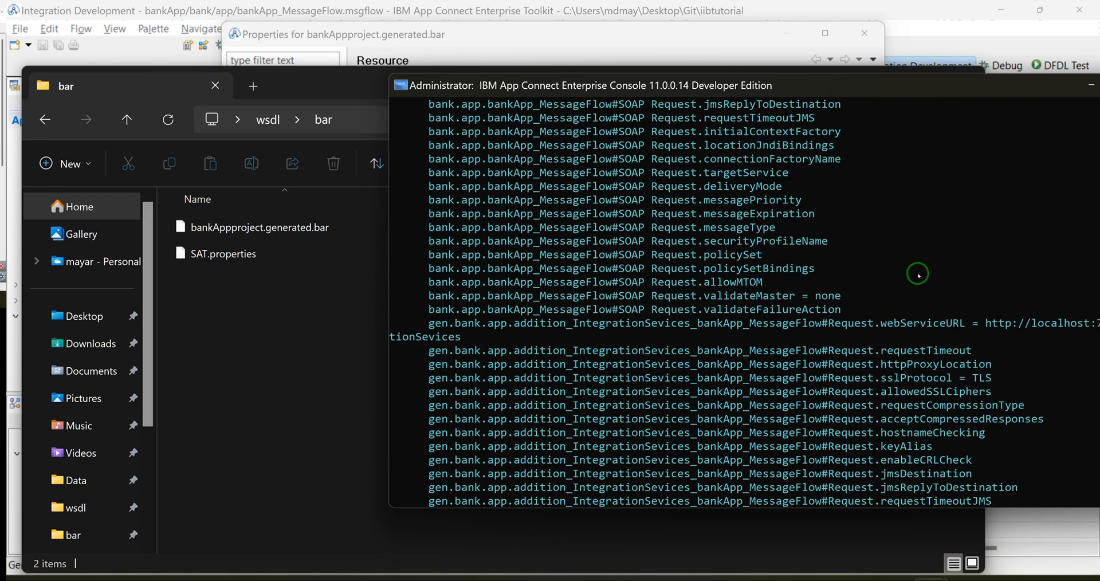
pyautogui.scroll(12, 852, 268)
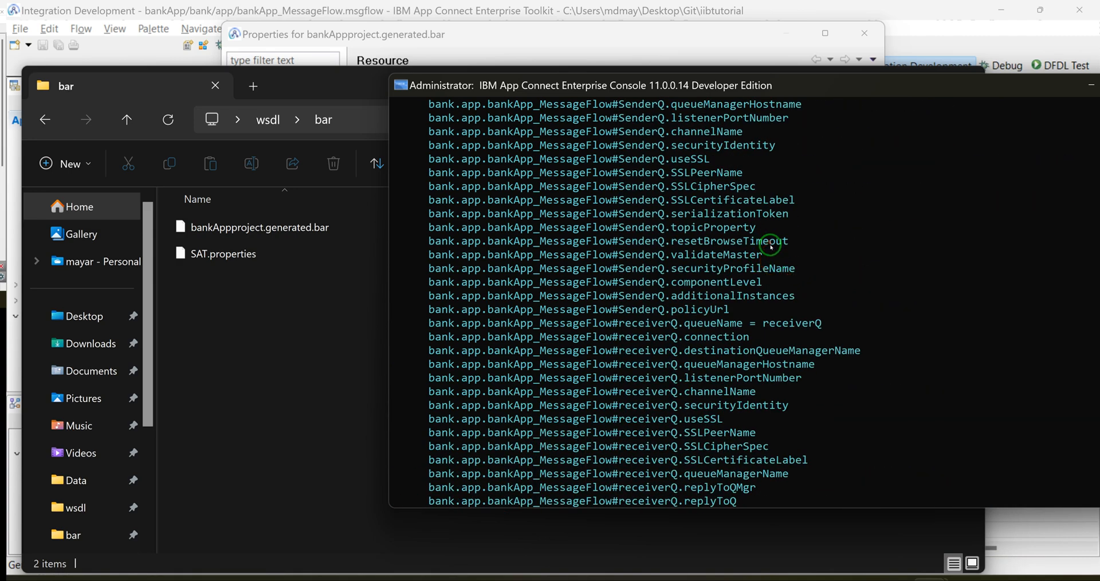
pyautogui.scroll(3, 822, 236)
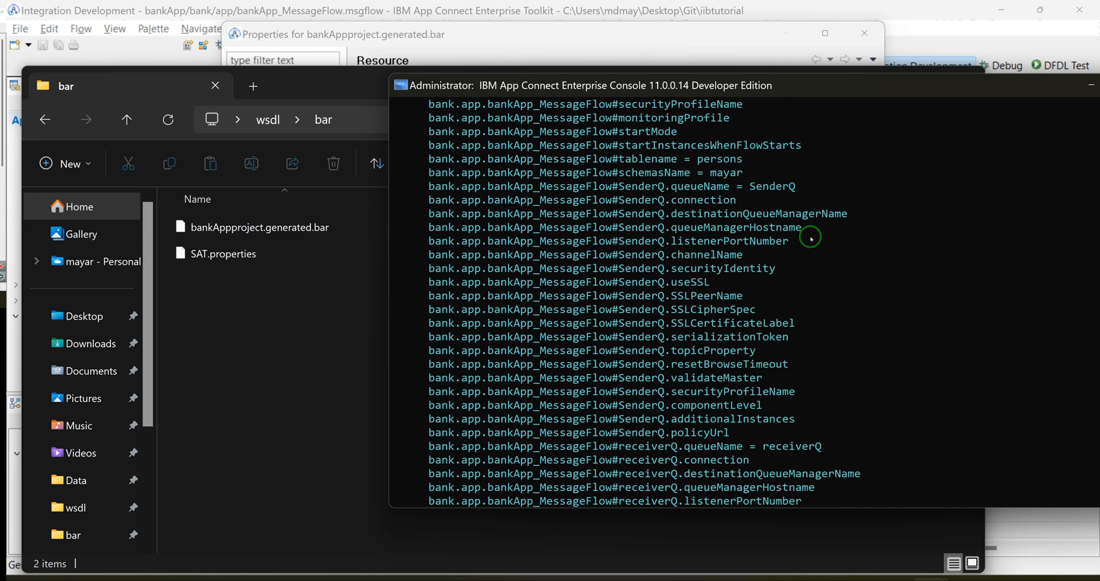
pyautogui.doubleClick(726, 173)
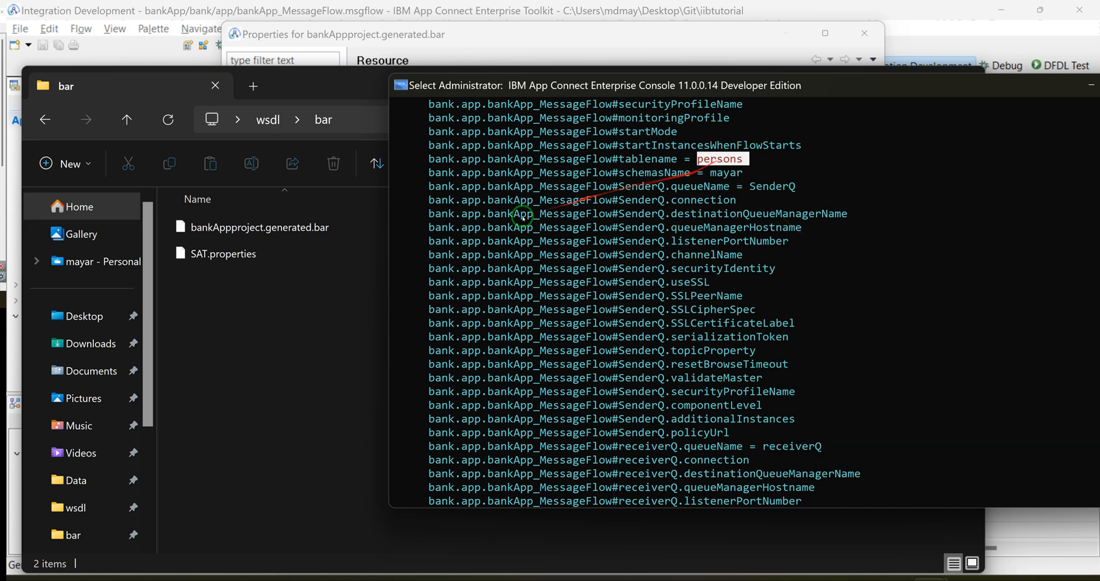
# Step: Copy bankAppproject.generated.bar from the bar folder to the clipboard
pyautogui.click(312, 269)
pyautogui.click(239, 226)
pyautogui.rightClick(243, 227)
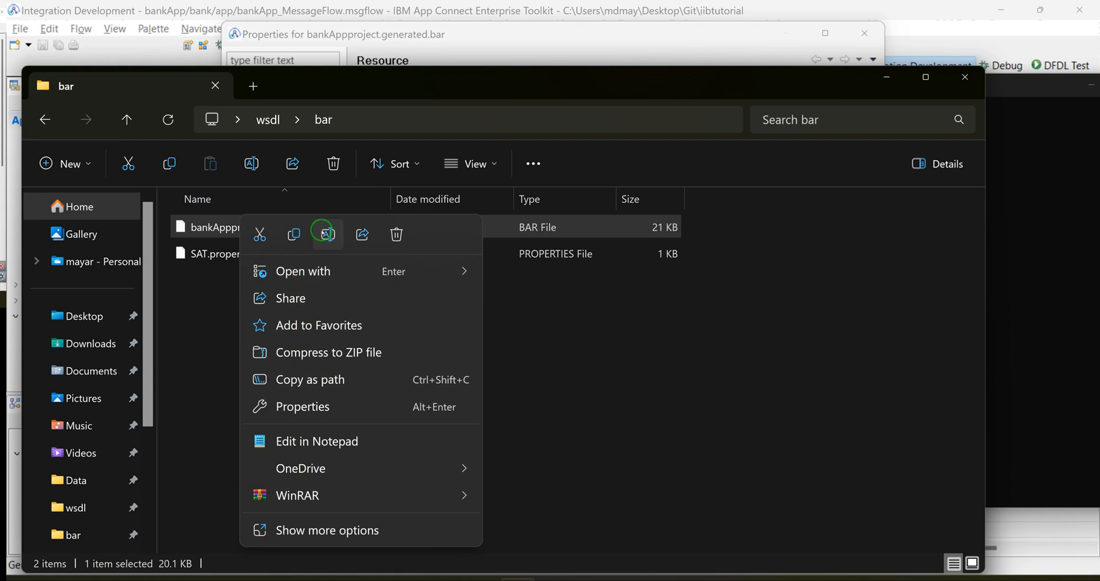
pyautogui.click(301, 238)
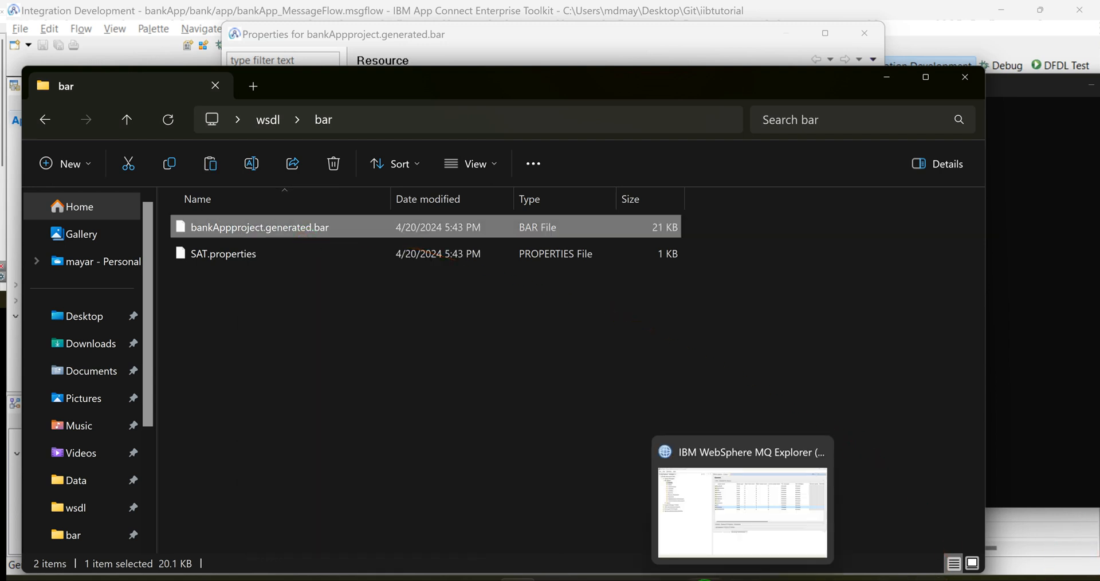
# Step: Switch to the App Connect Enterprise Toolkit and dismiss the properties dialog of bankAppproject.generated.bar without applying changes
pyautogui.click(707, 523)
pyautogui.moveTo(917, 508)
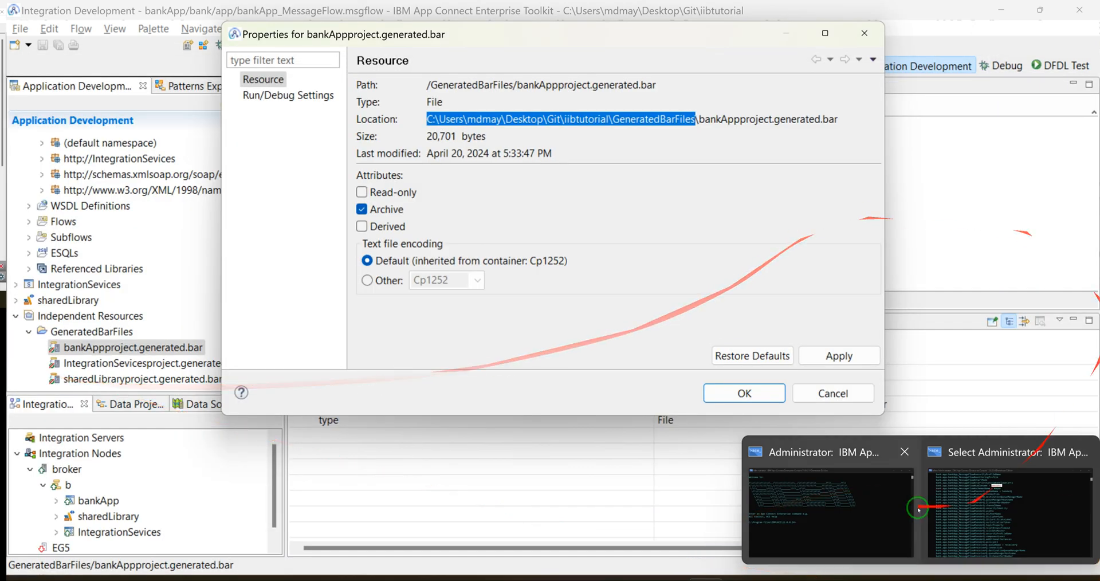
pyautogui.click(833, 393)
# Step: Deploy bankApp_MessageFlow to integration server b under broker, accept deploying its owning application, and close the progress report
pyautogui.click(55, 458)
pyautogui.click(53, 472)
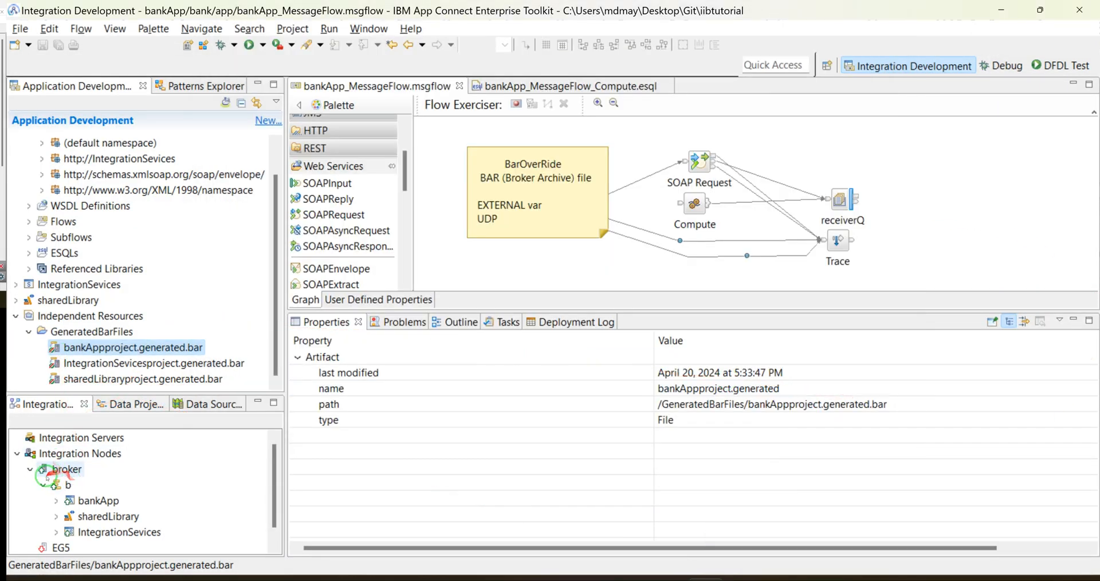
pyautogui.scroll(-1, 51, 469)
pyautogui.rightClick(55, 468)
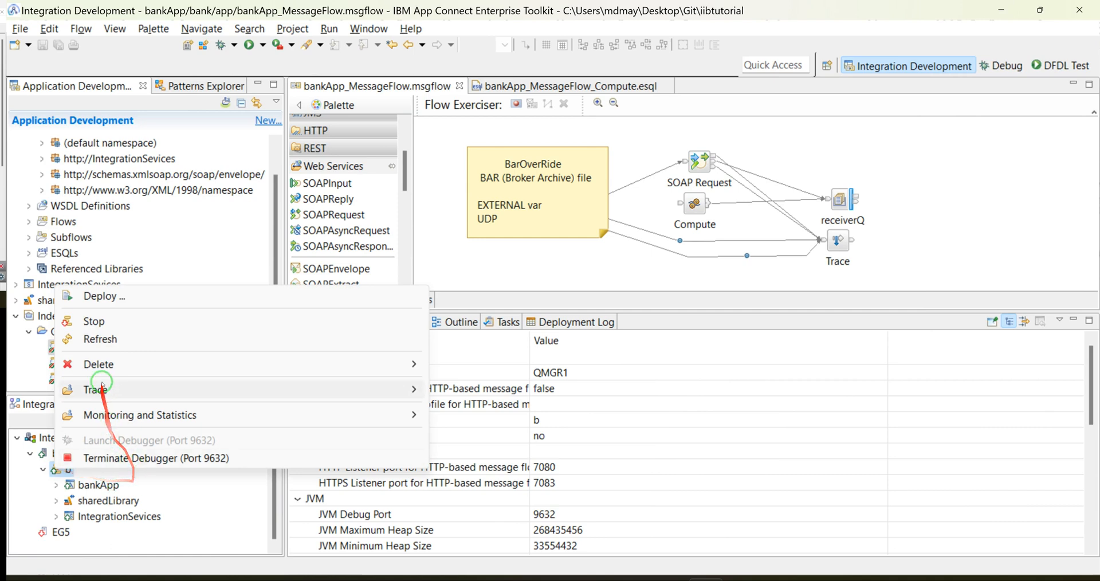
pyautogui.click(98, 296)
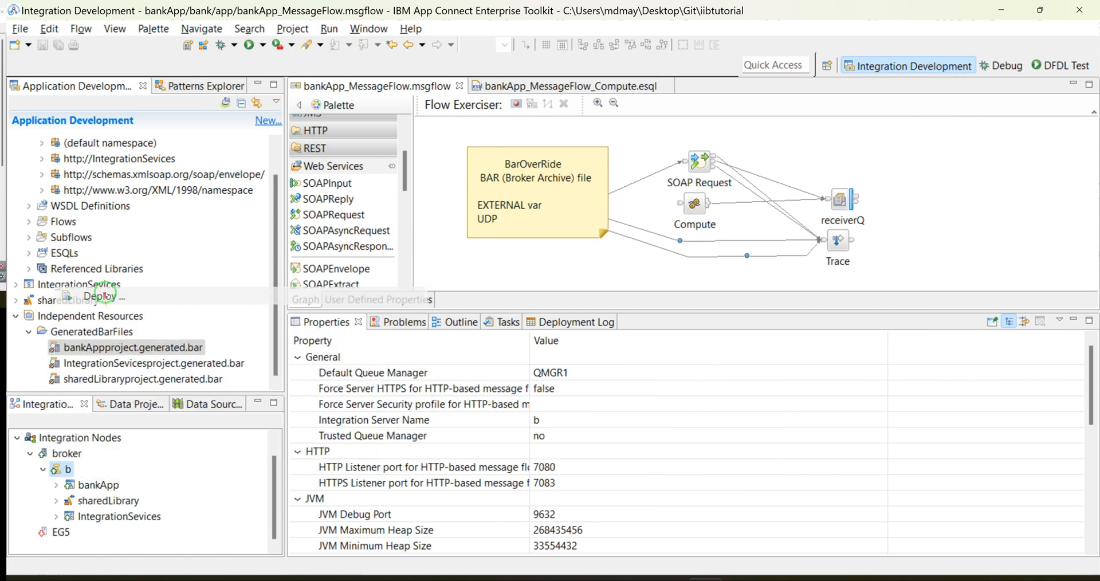
pyautogui.click(646, 401)
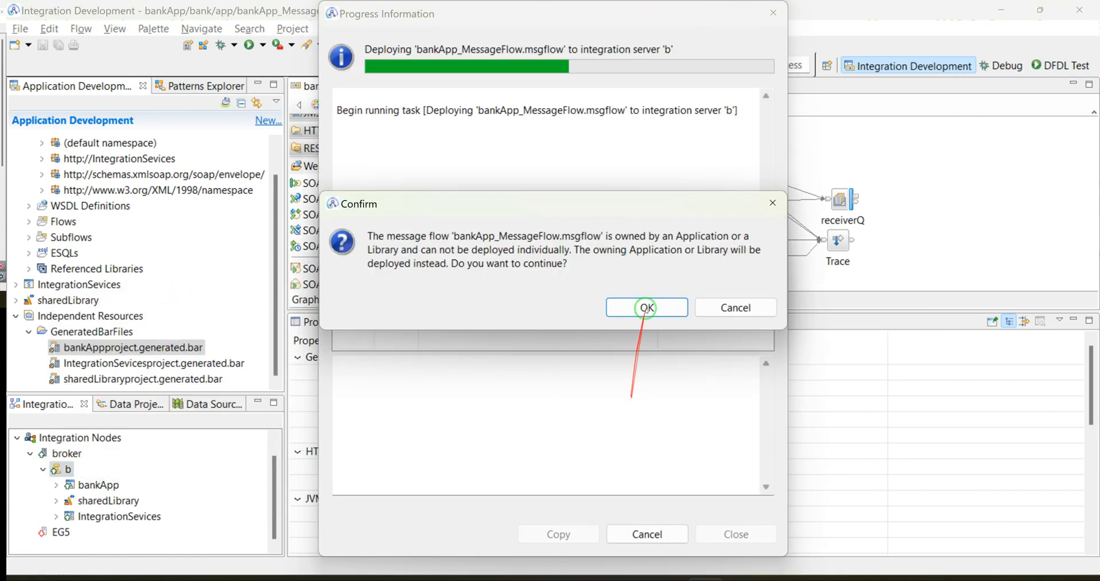
pyautogui.click(627, 309)
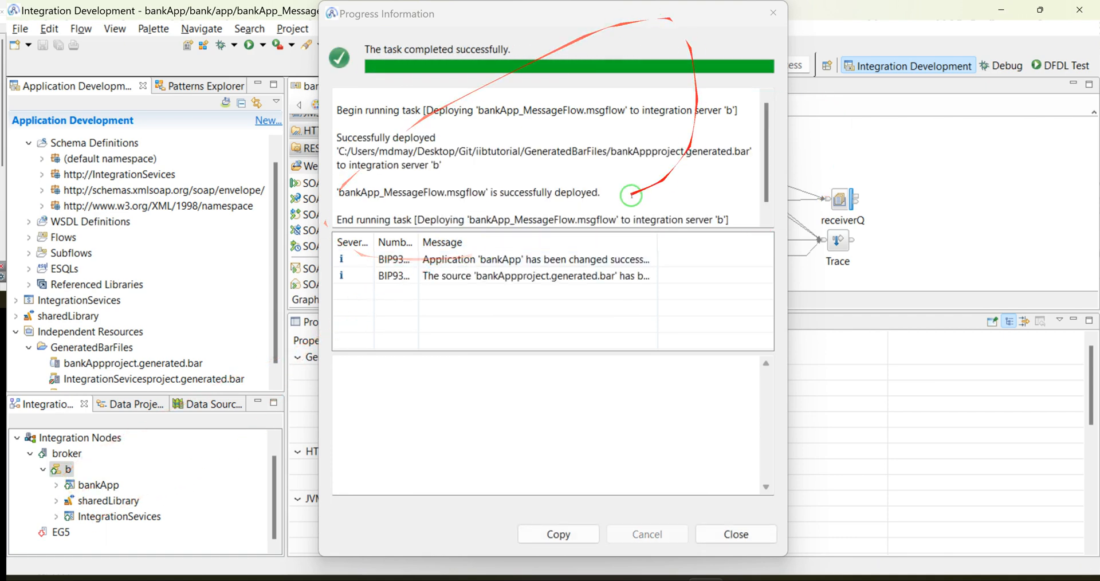
pyautogui.click(773, 13)
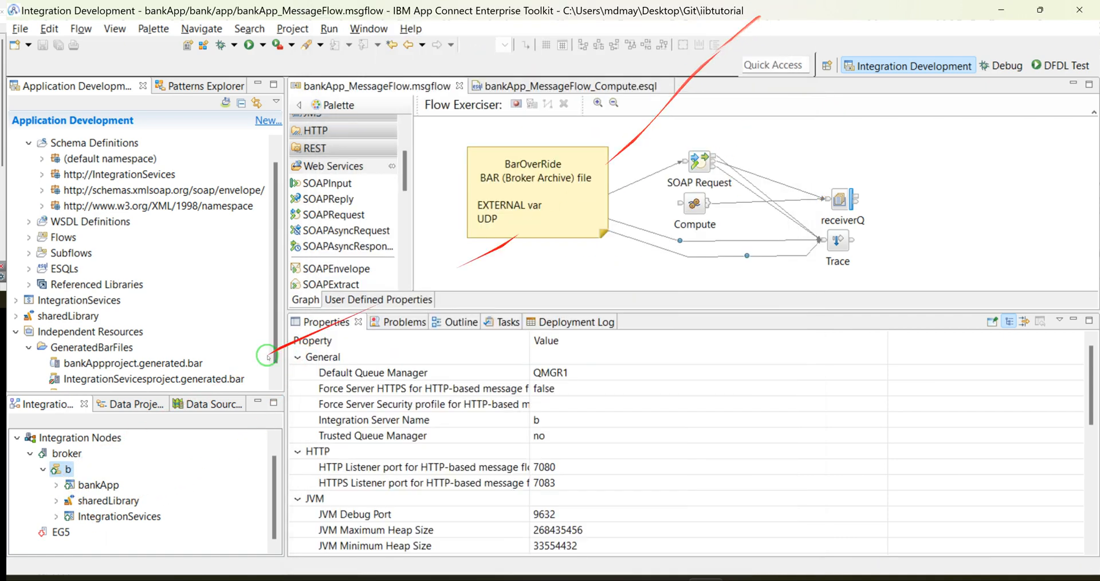